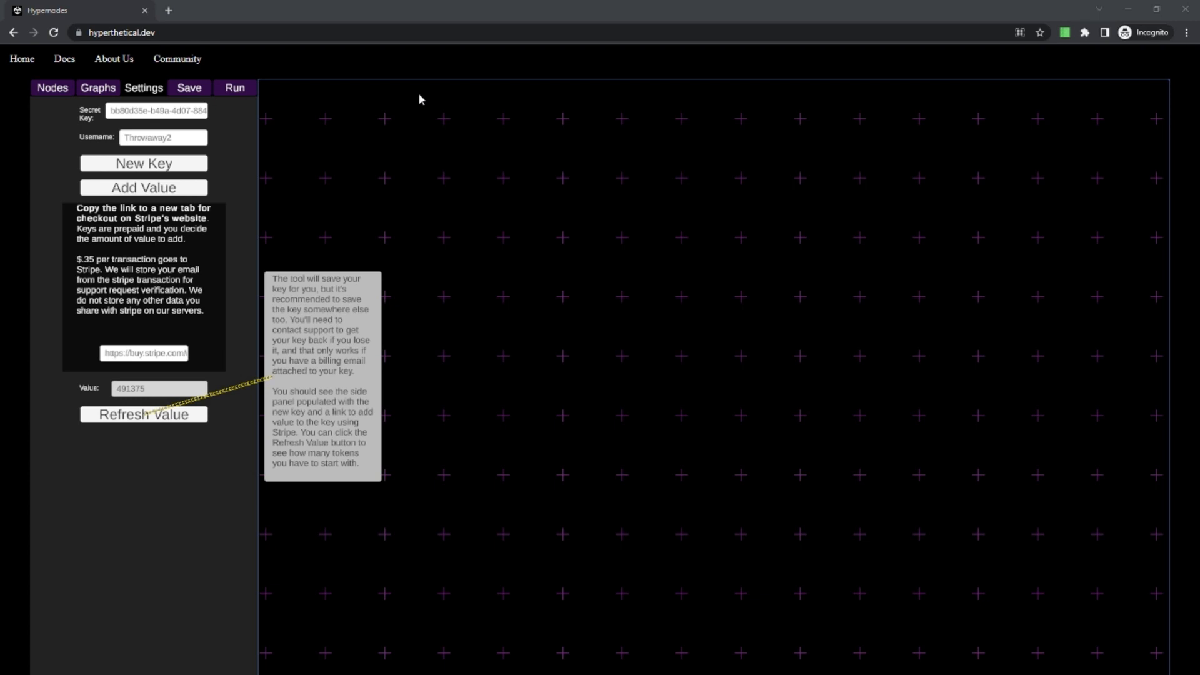
Open the Discord Bot documentation page in a new tab and read its Hosted Solution section
mouse_move(62, 56)
middle_click(79, 113)
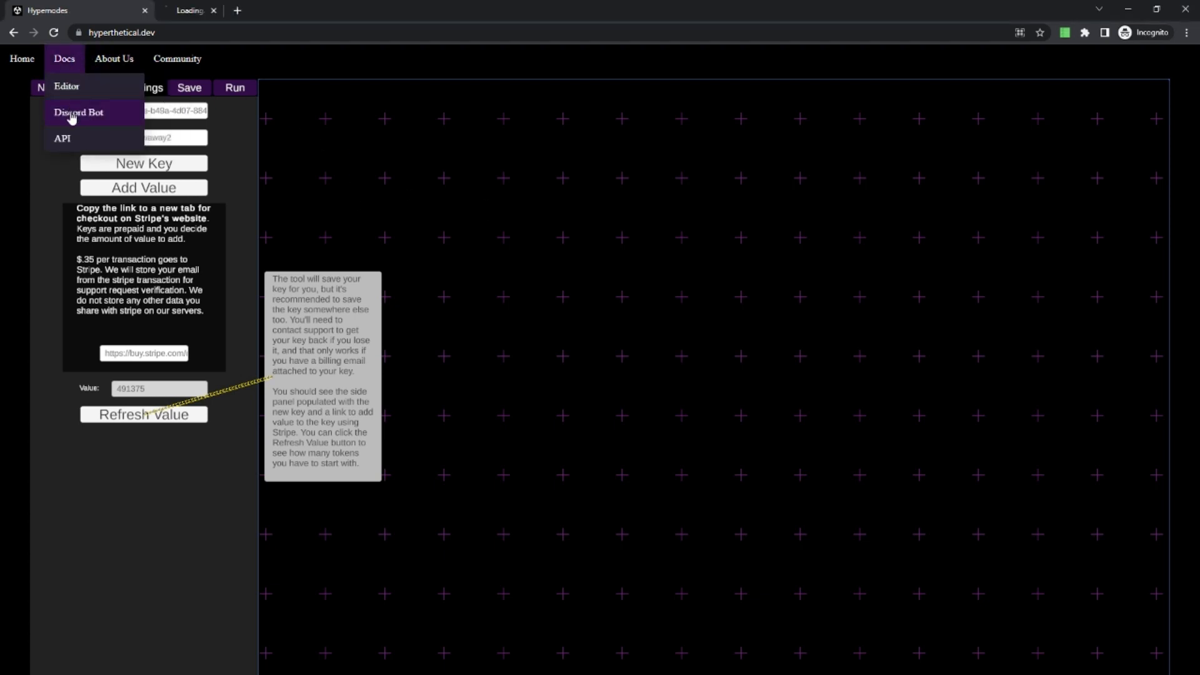
left_click(201, 9)
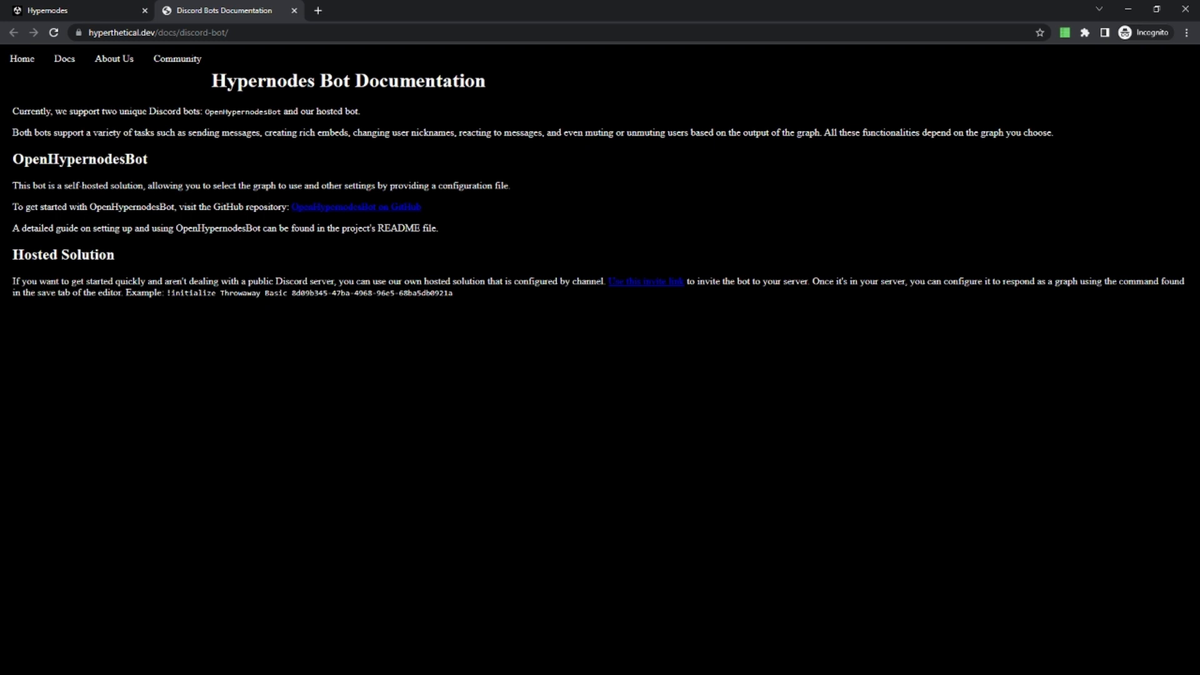
left_click_drag(137, 281, 15, 256)
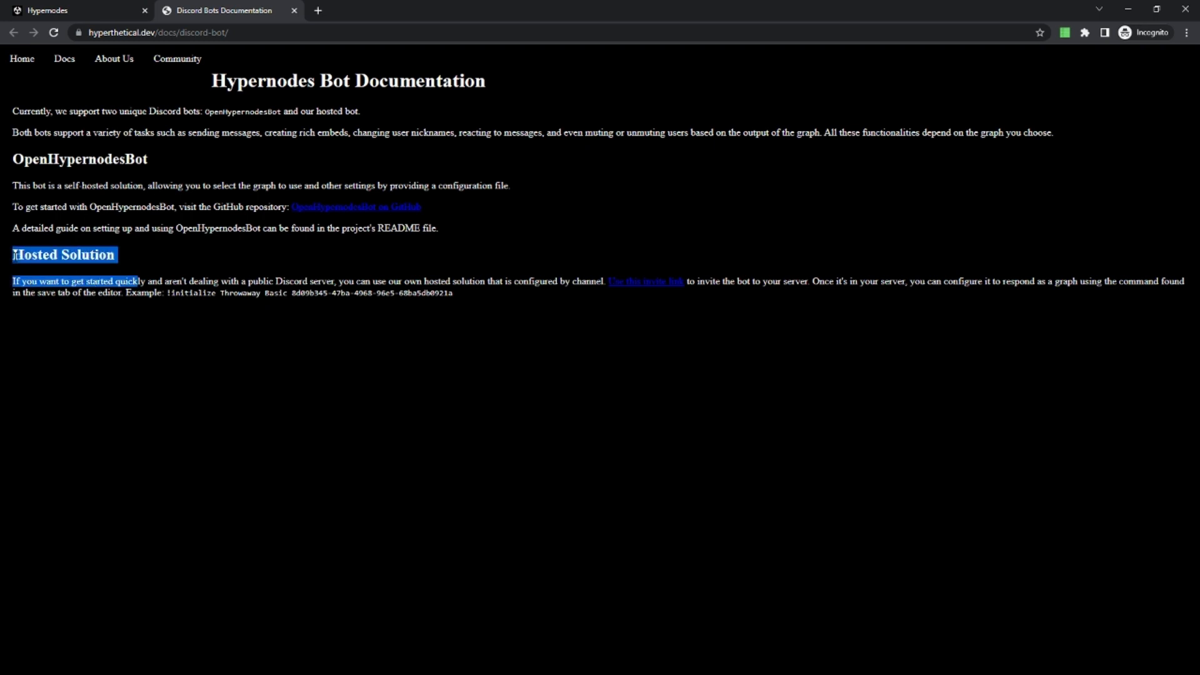
left_click(15, 256)
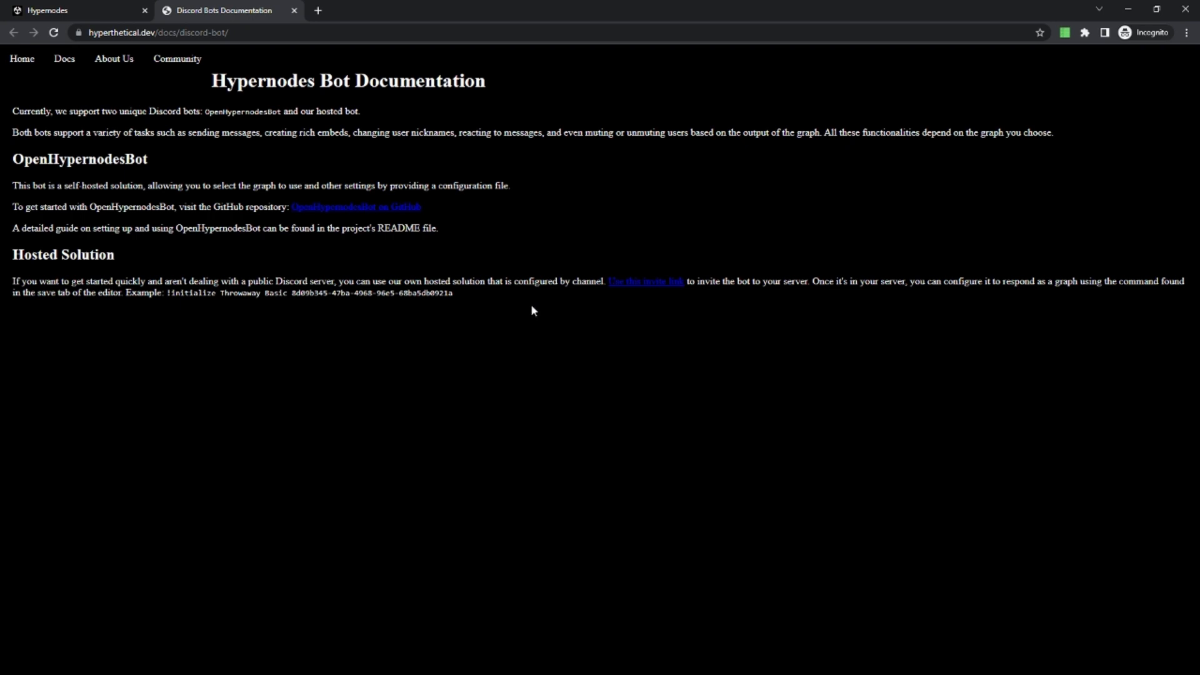
Switch to the Discord browser window and open the copied bot invite link in a new tab
key("alt+Tab")
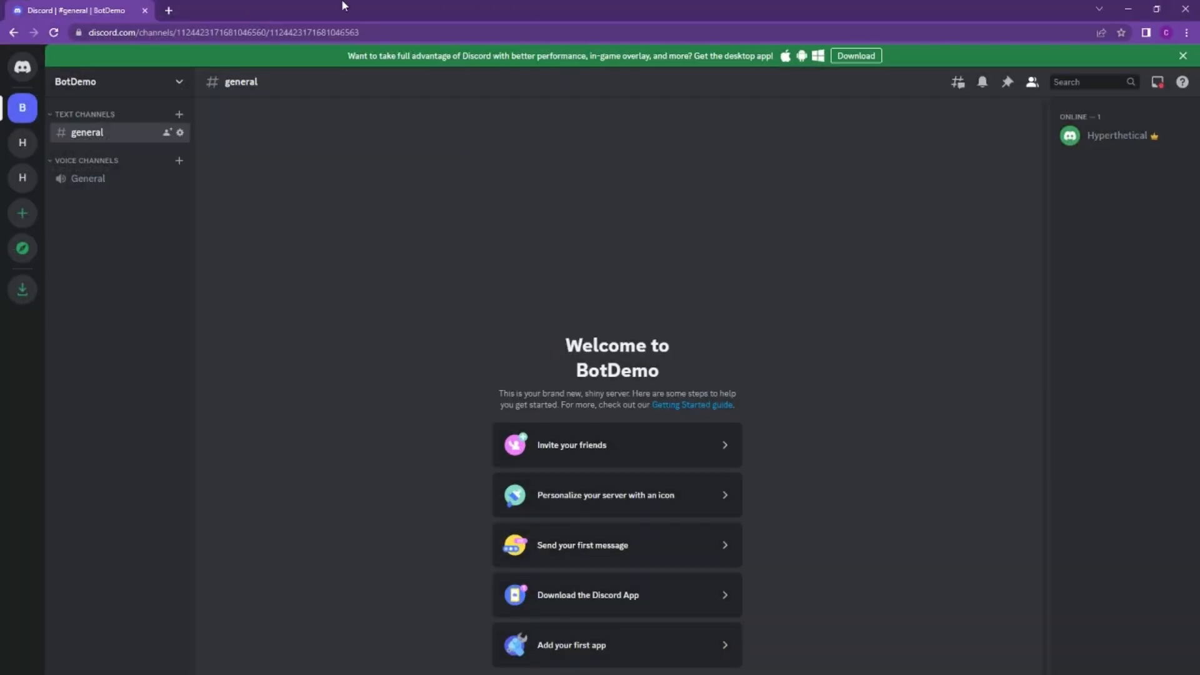
left_click(169, 10)
key("ctrl+v")
key("Return")
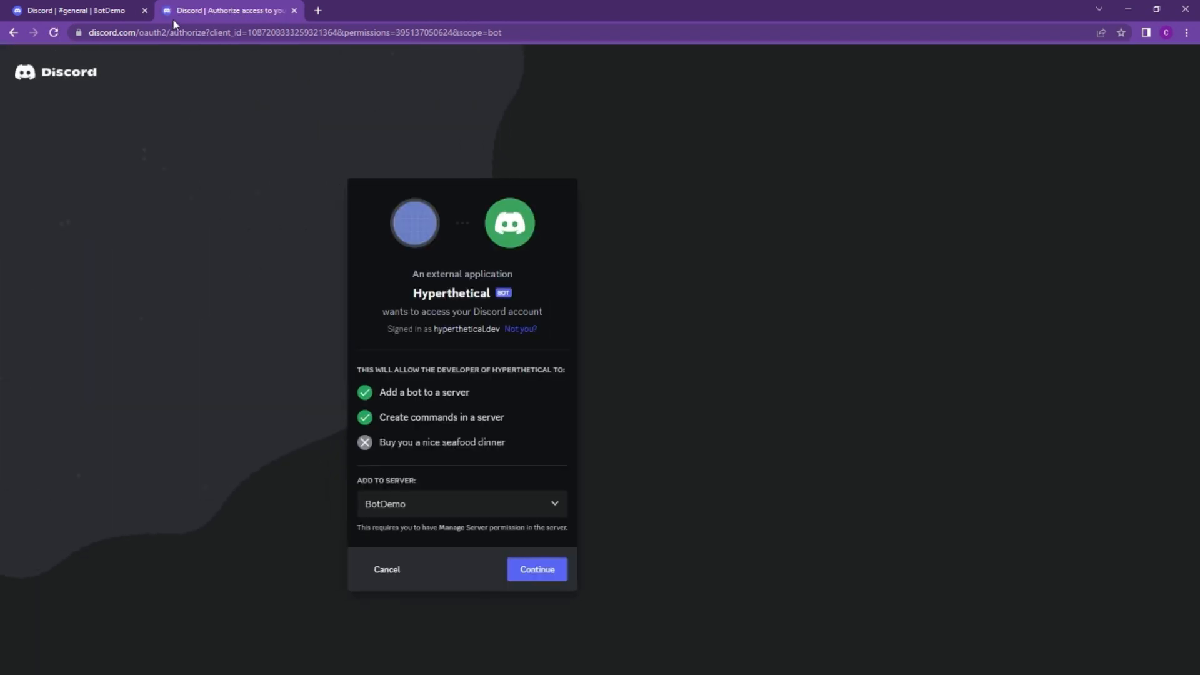
Add the Hyperthetical bot to the BotDemo server, authorizing its permissions and passing the human check
left_click(475, 515)
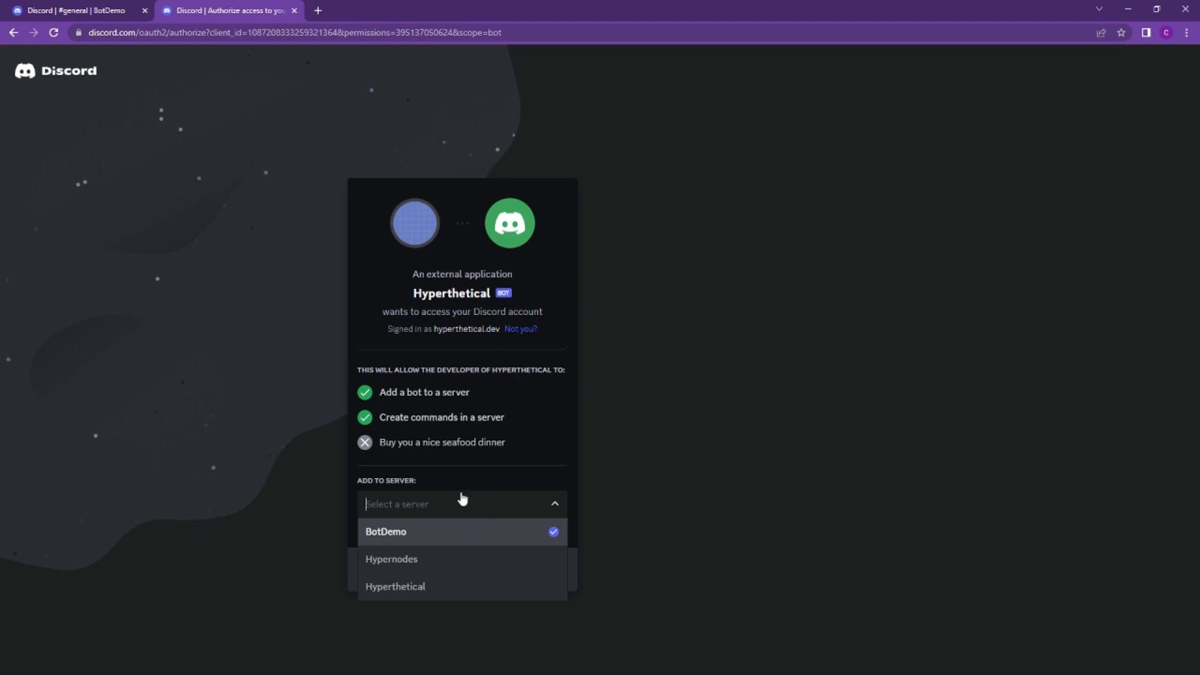
left_click(463, 500)
left_click(536, 570)
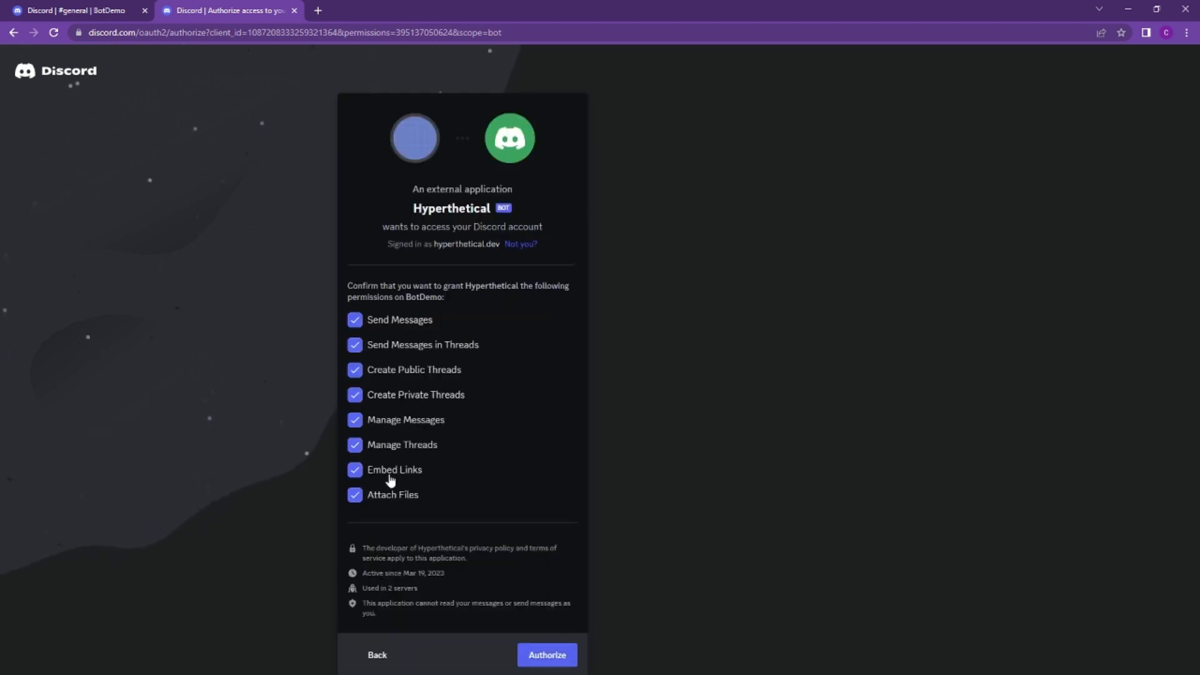
left_click(539, 658)
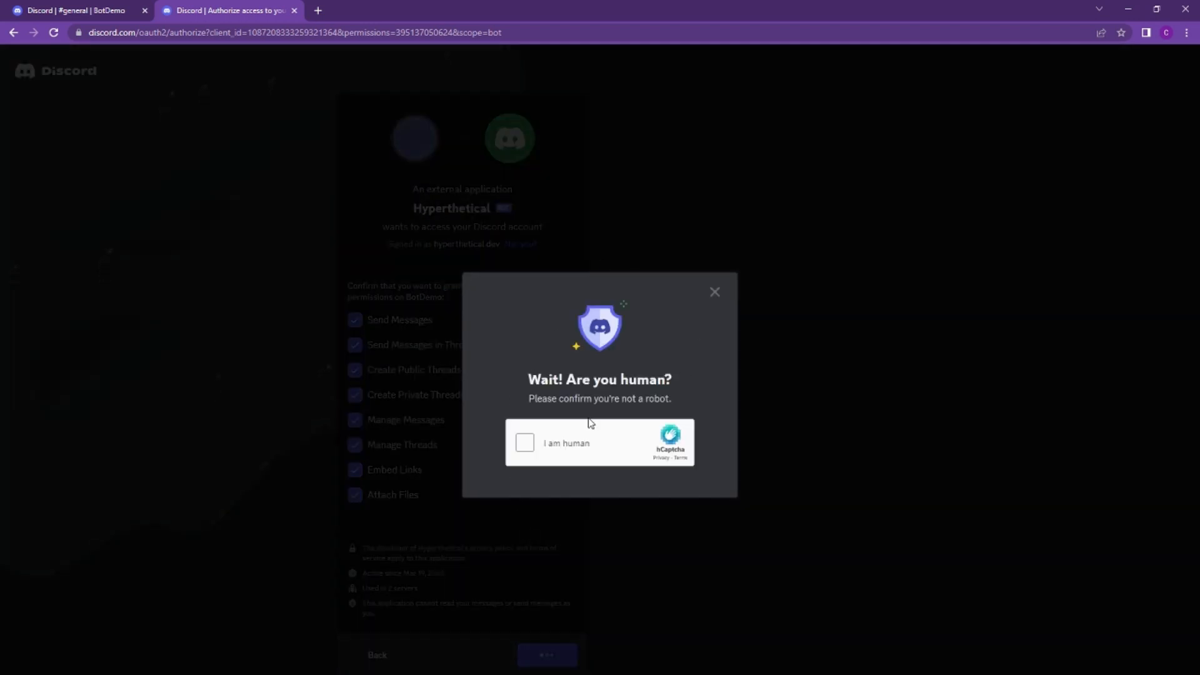
left_click(525, 443)
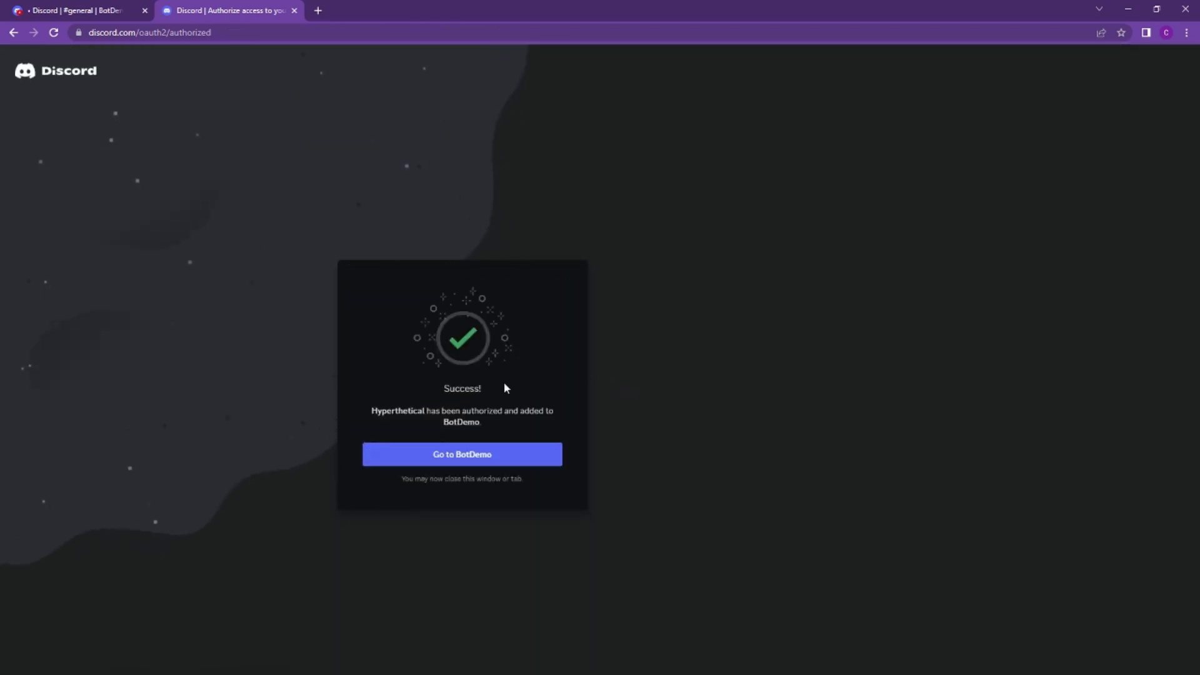
Return to the BotDemo general channel and send the message "hi"
left_click(114, 7)
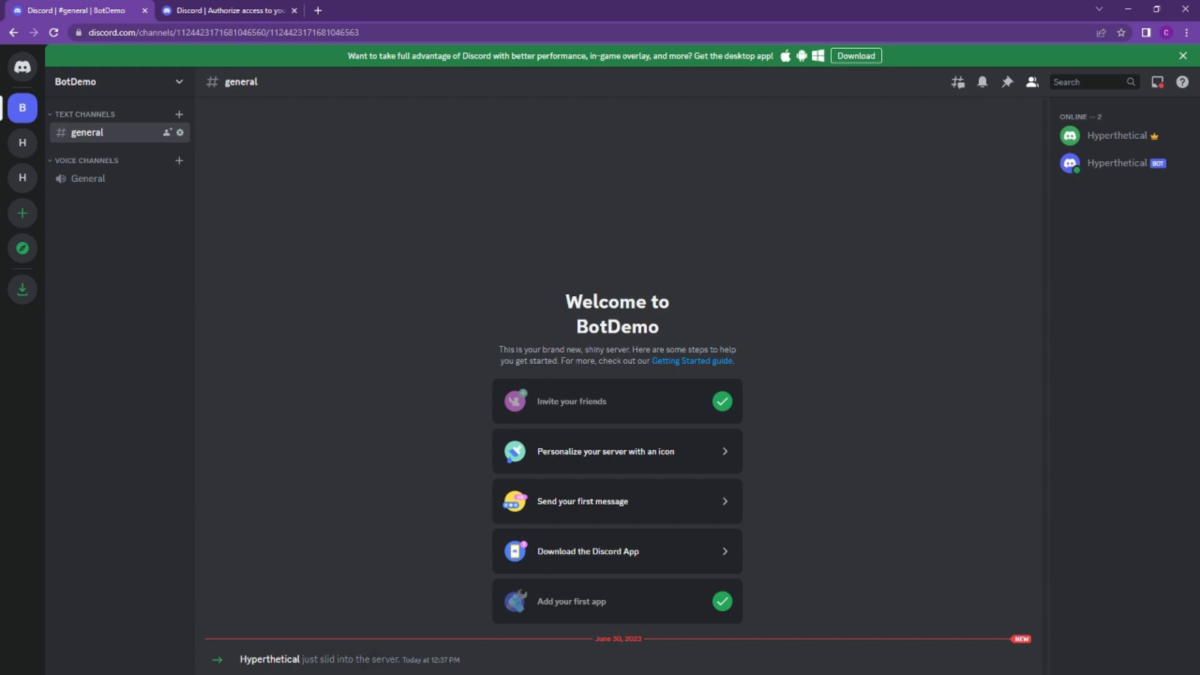
type("hi")
key("Return")
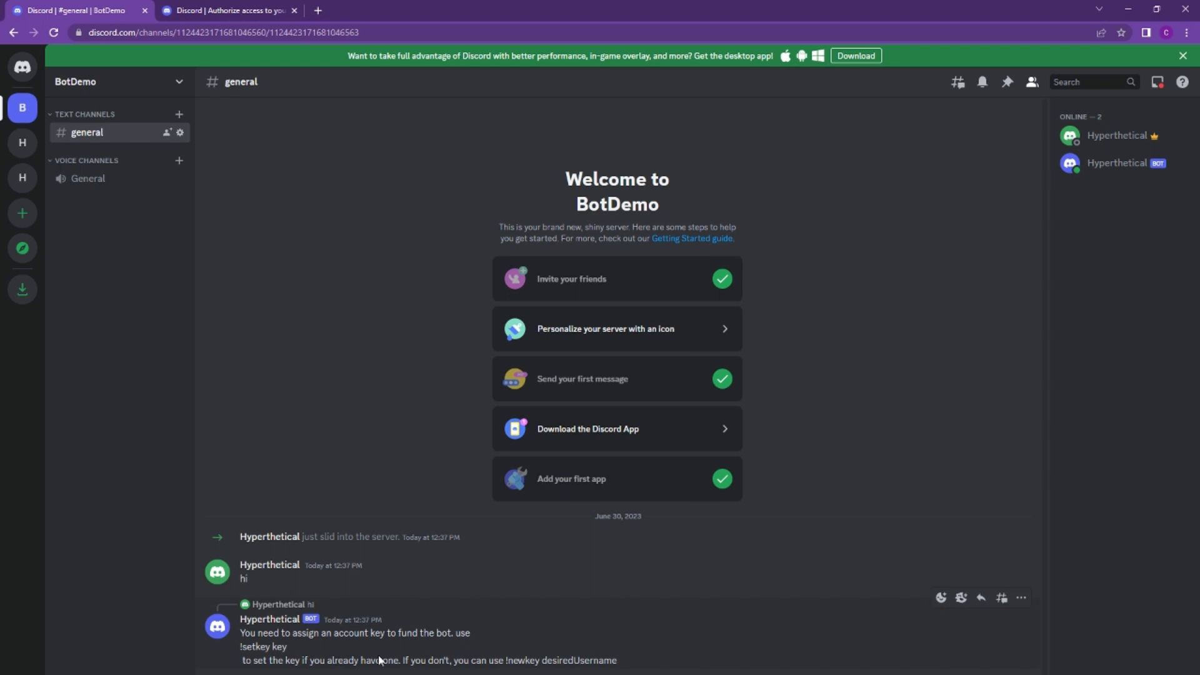
Load the Basic graph from the Throwaway2 list in the Hypernodes editor and open its save settings
left_click(271, 674)
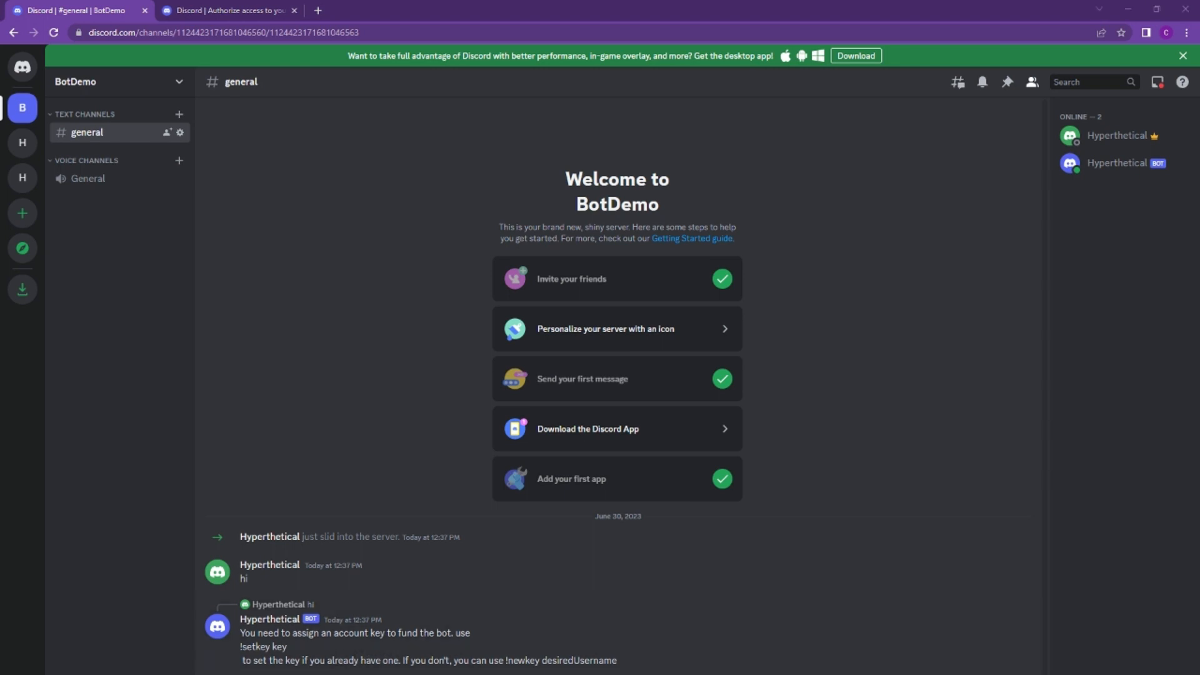
left_click(337, 654)
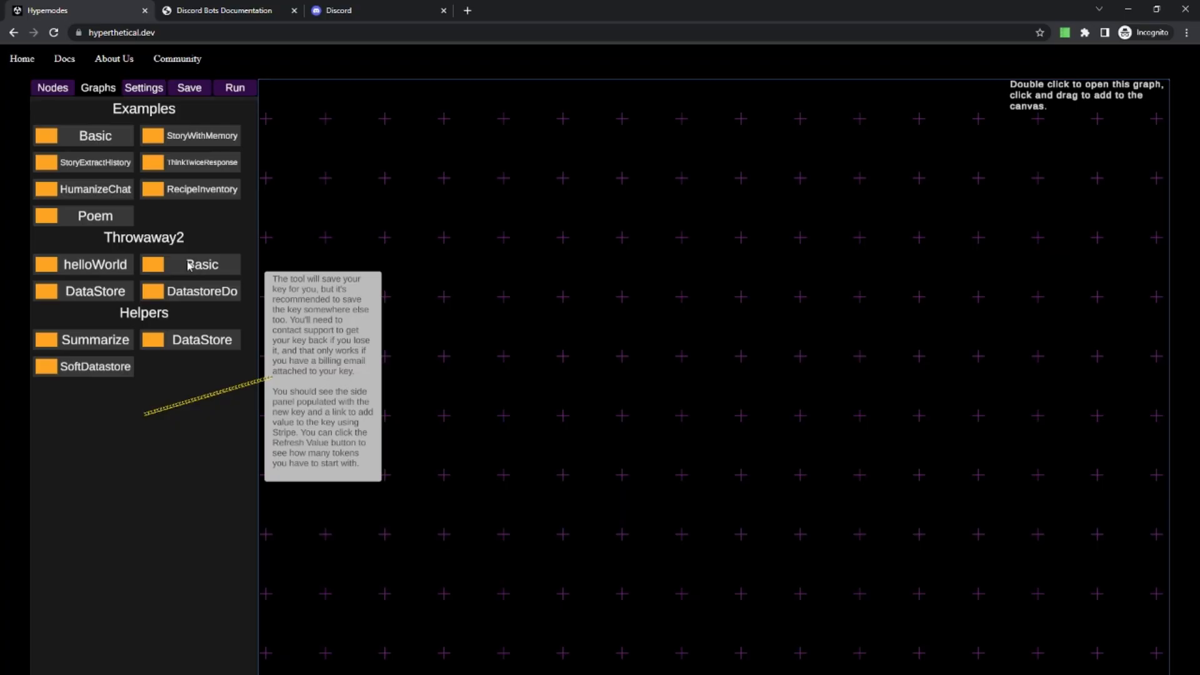
double_click(190, 265)
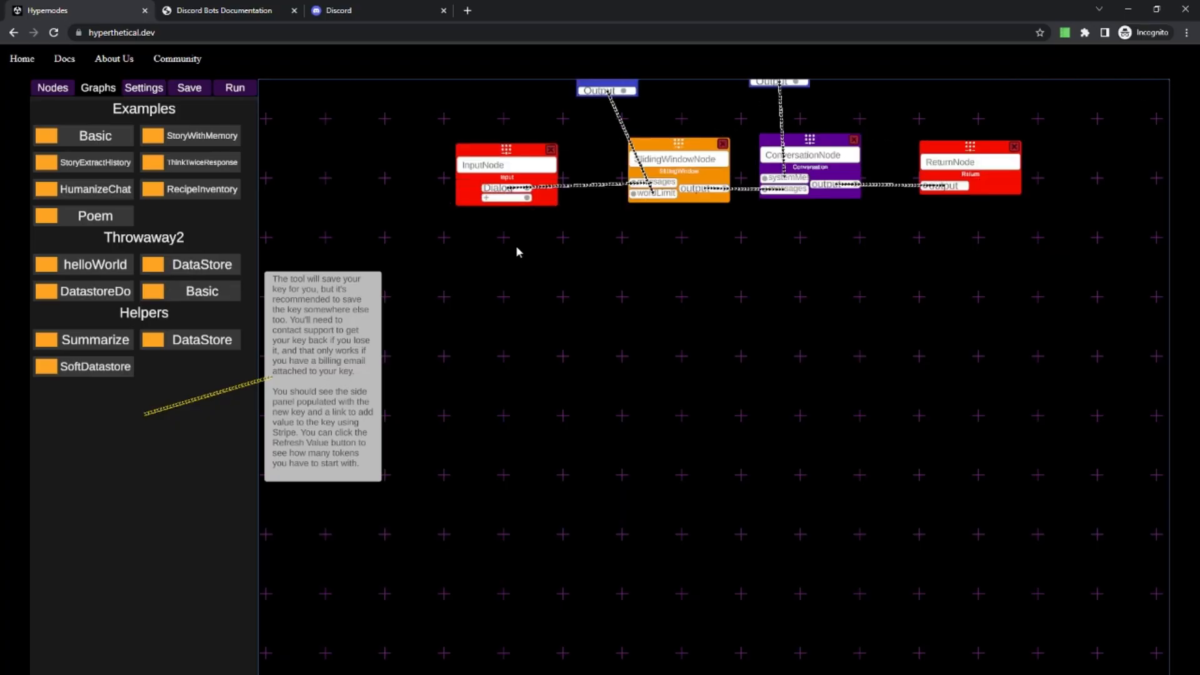
left_click(176, 95)
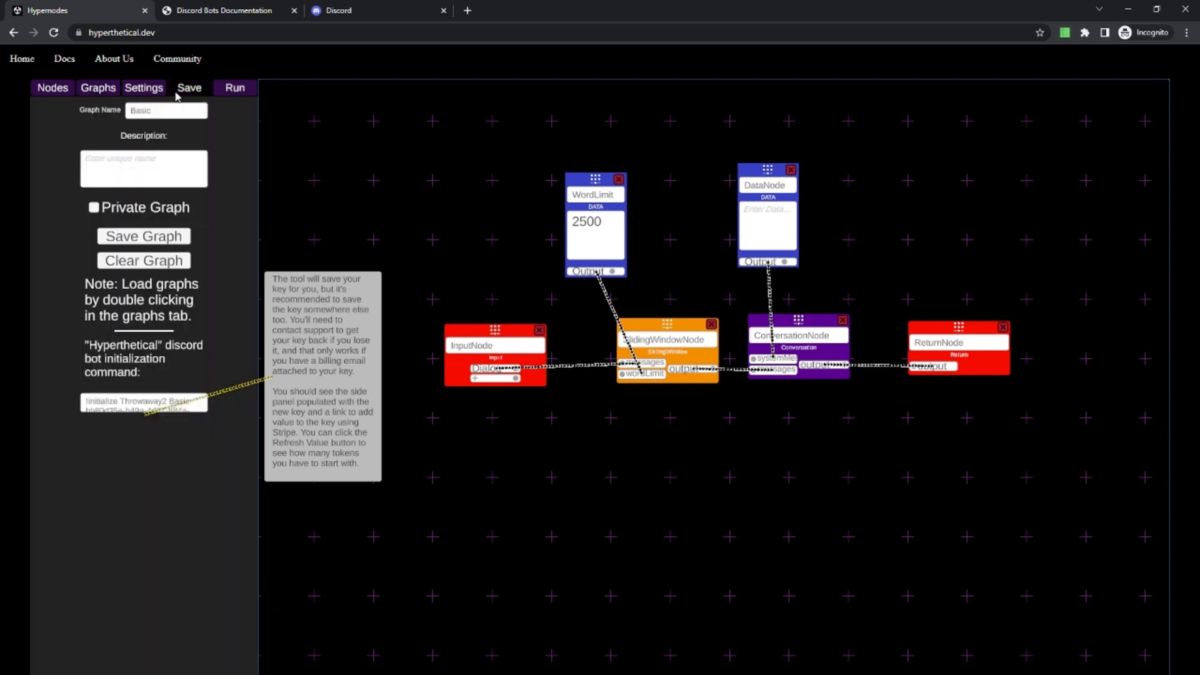
Copy the Hyperthetical Discord bot initialization command from the save settings and switch back to Discord
triple_click(113, 407)
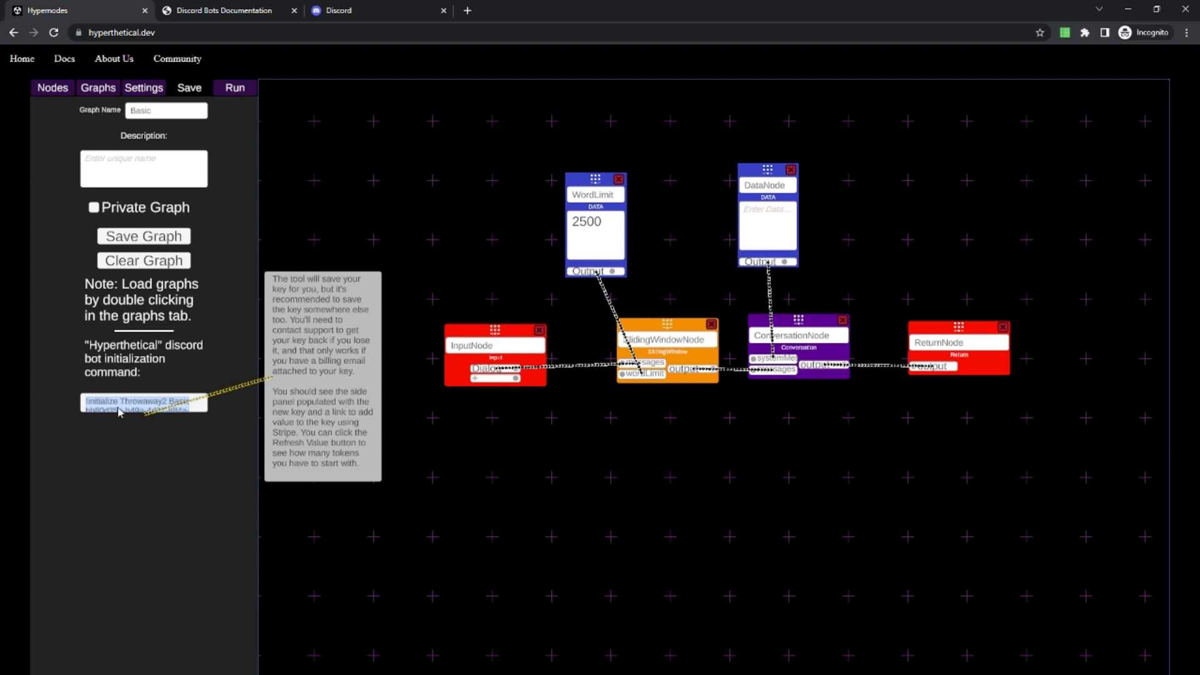
key("ctrl+f")
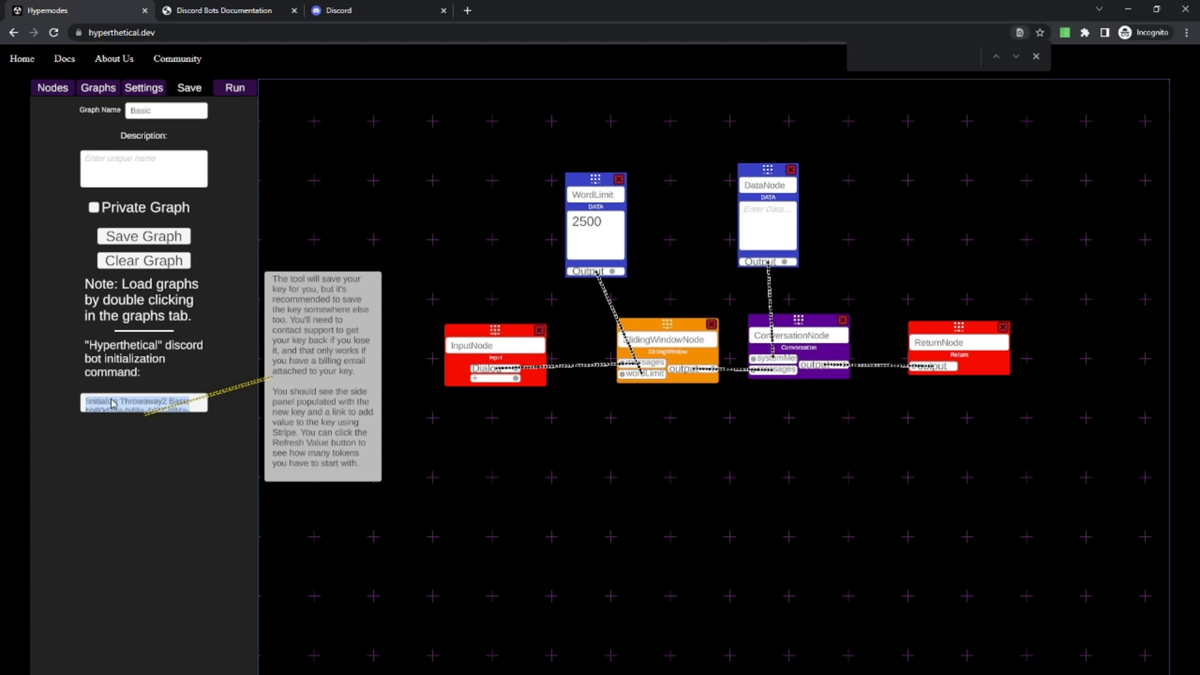
key("Escape")
double_click(148, 402)
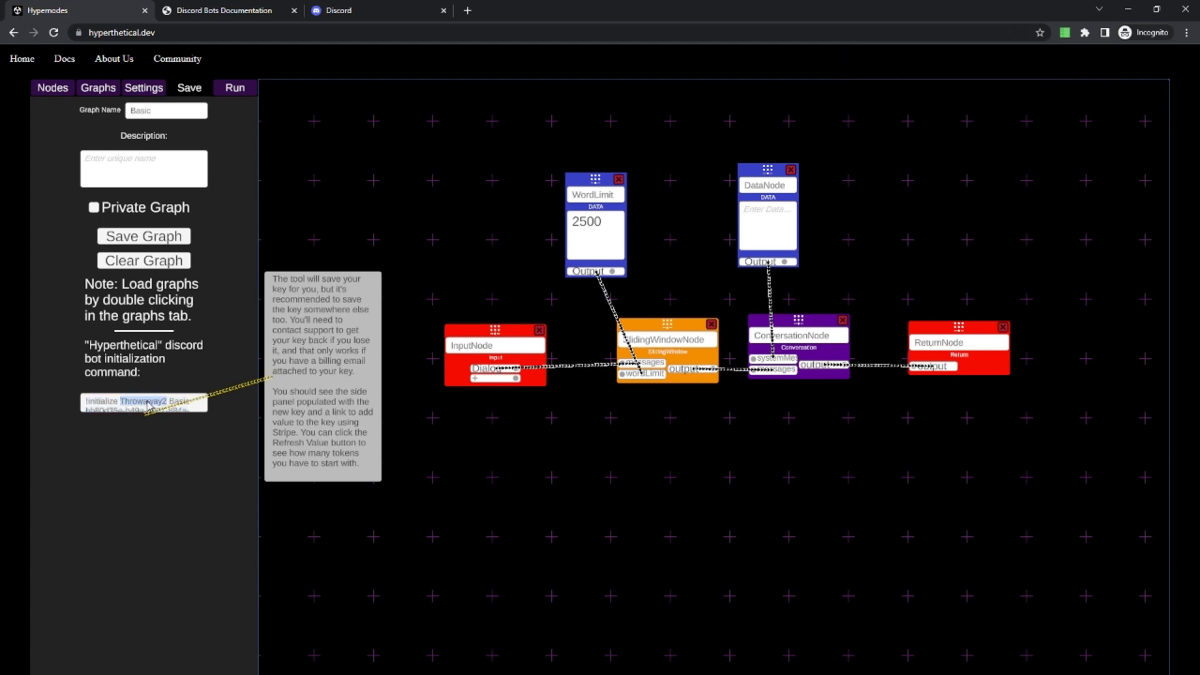
left_click_drag(85, 402, 236, 442)
key("alt+Tab")
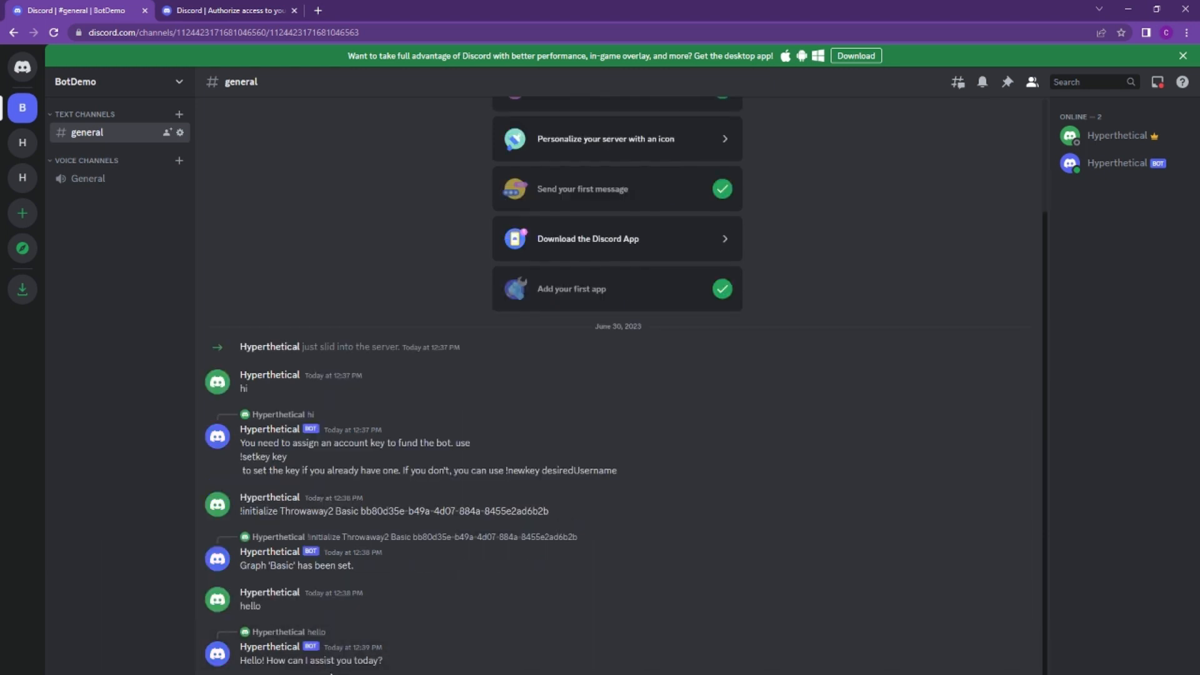
Review the Discord chat, the editor's graph list and the bot documentation across the open windows
triple_click(416, 654)
left_click(417, 652)
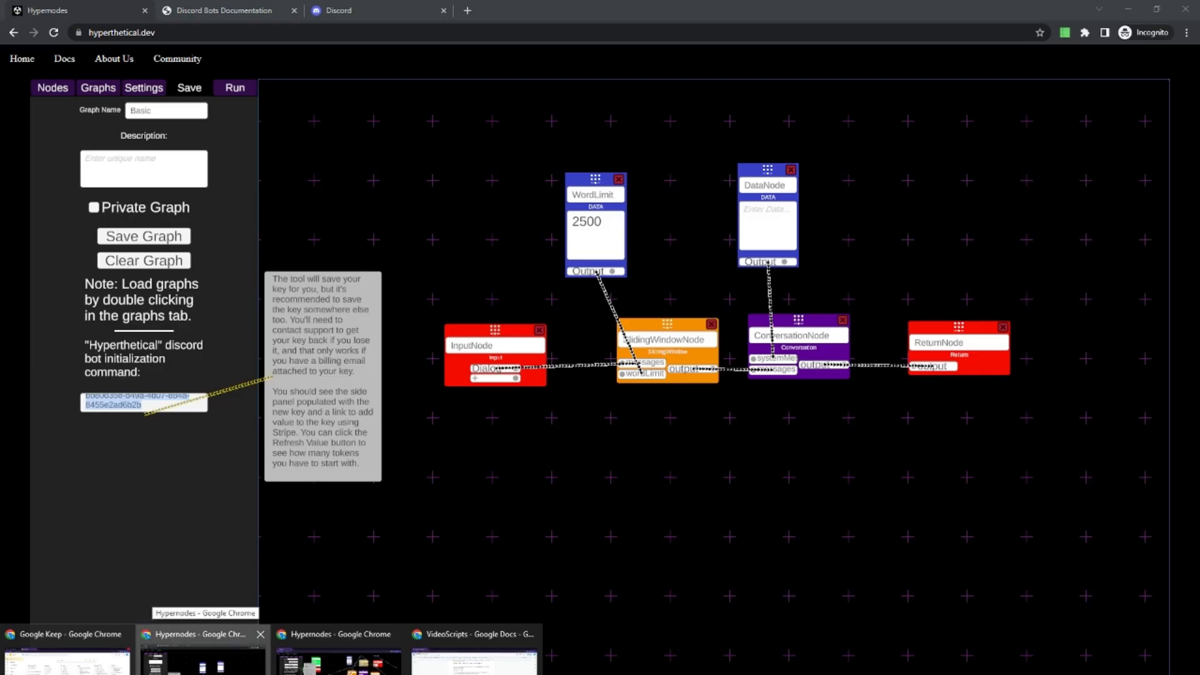
left_click(203, 661)
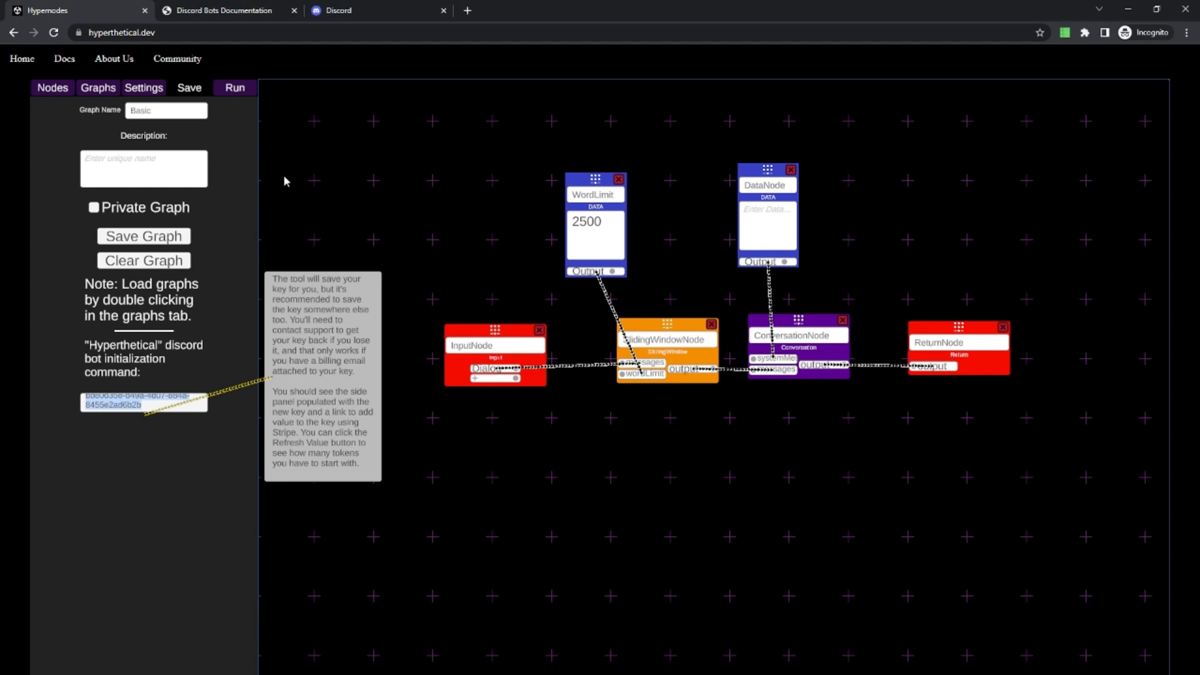
left_click(107, 90)
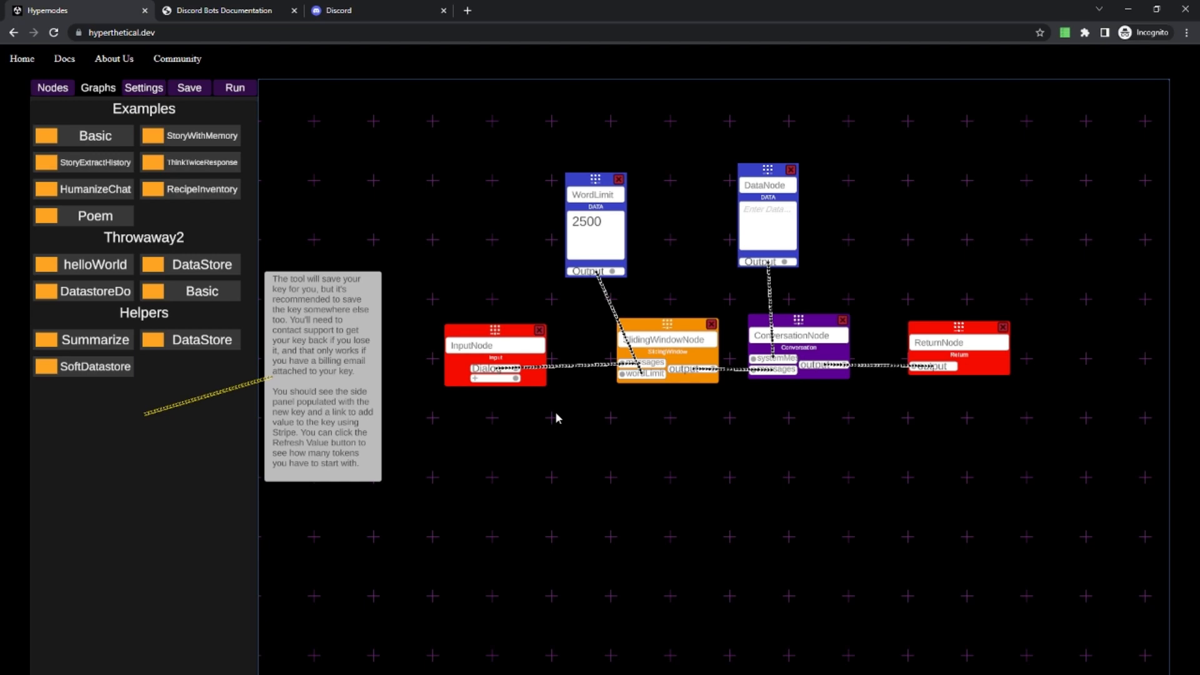
left_click(394, 8)
left_click(277, 6)
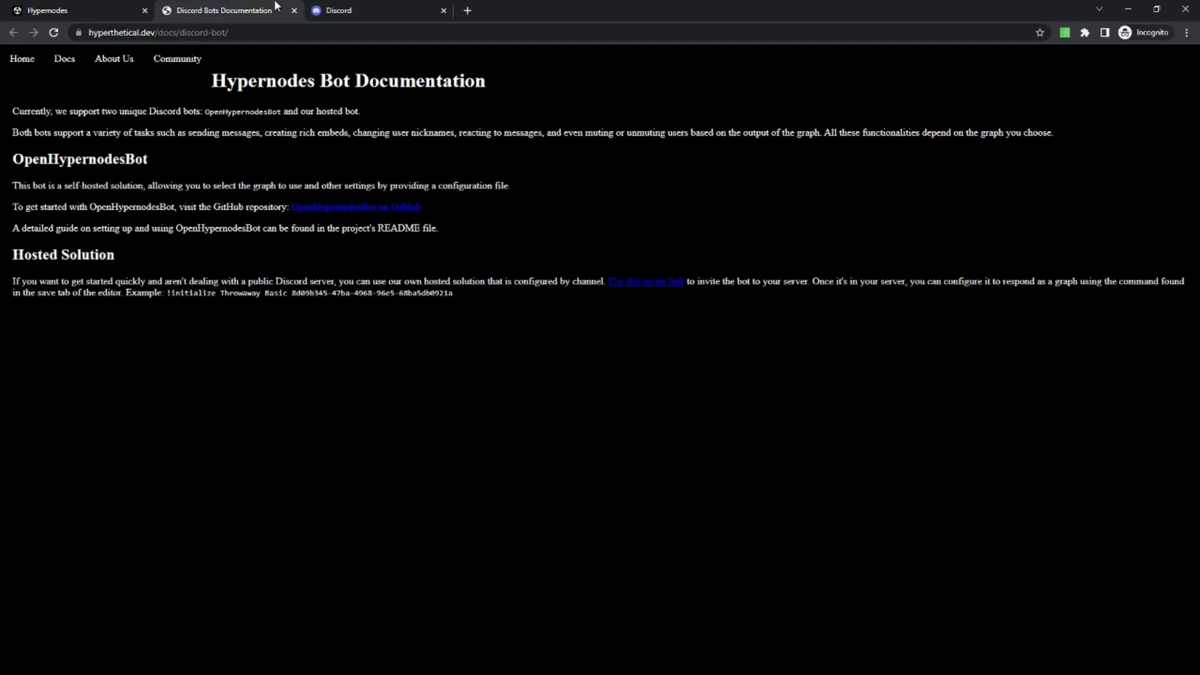
left_click(64, 6)
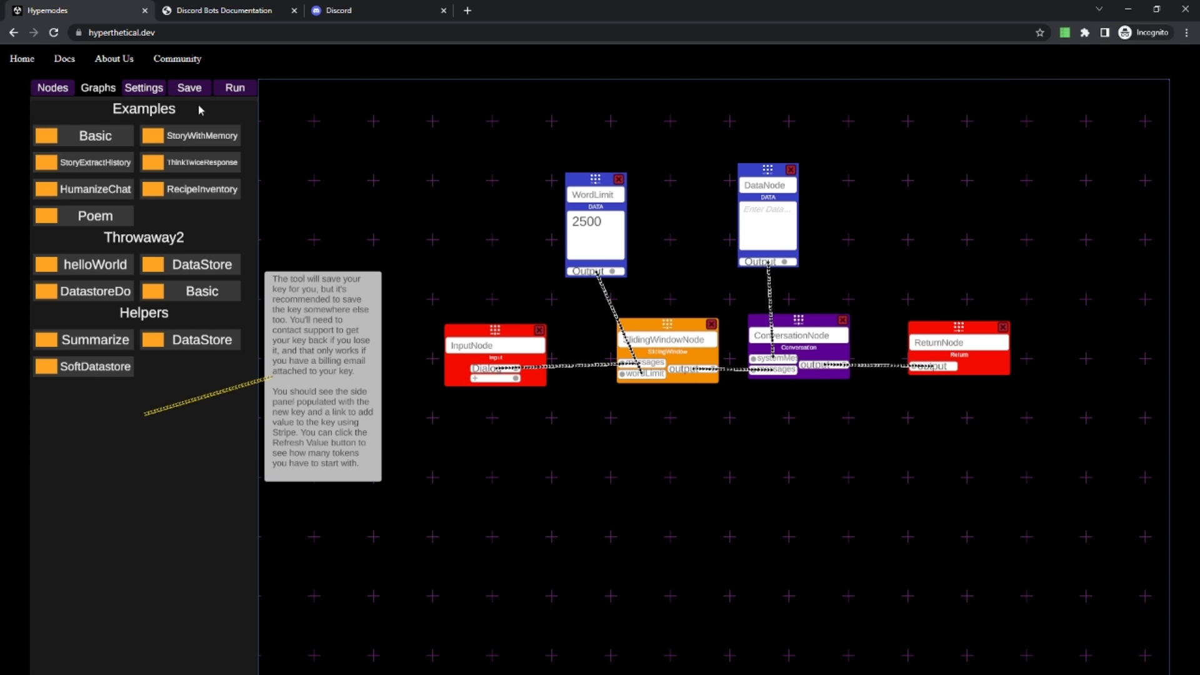
left_click(241, 17)
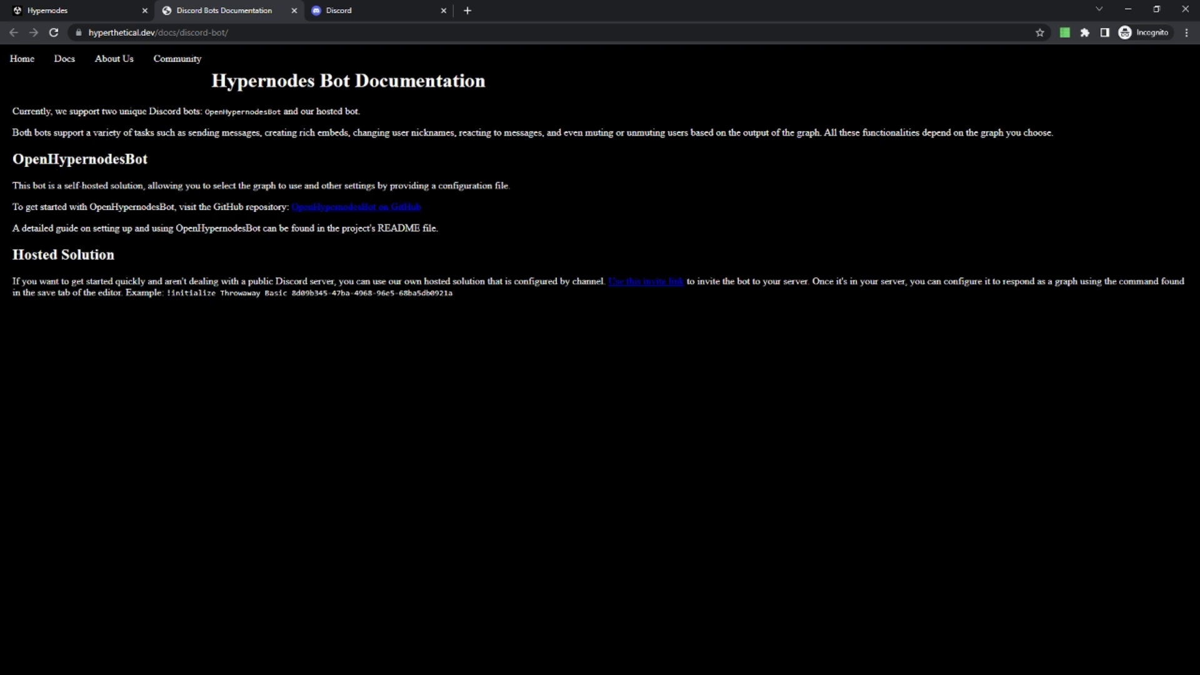
mouse_move(291, 674)
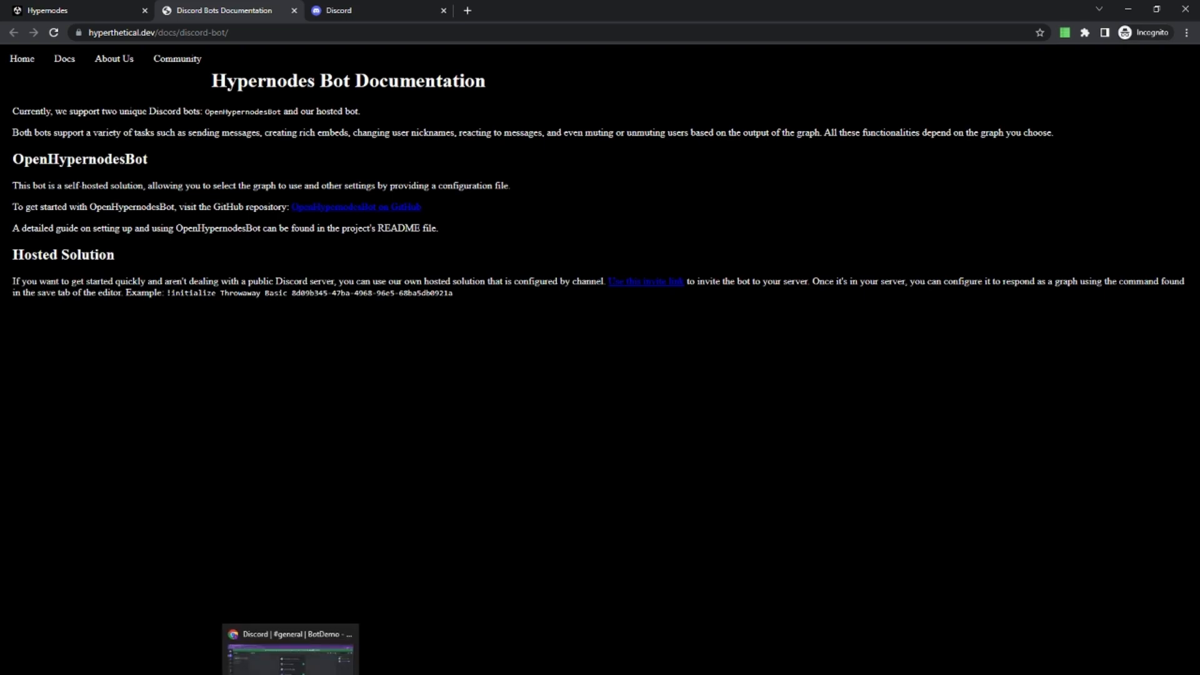
left_click(291, 650)
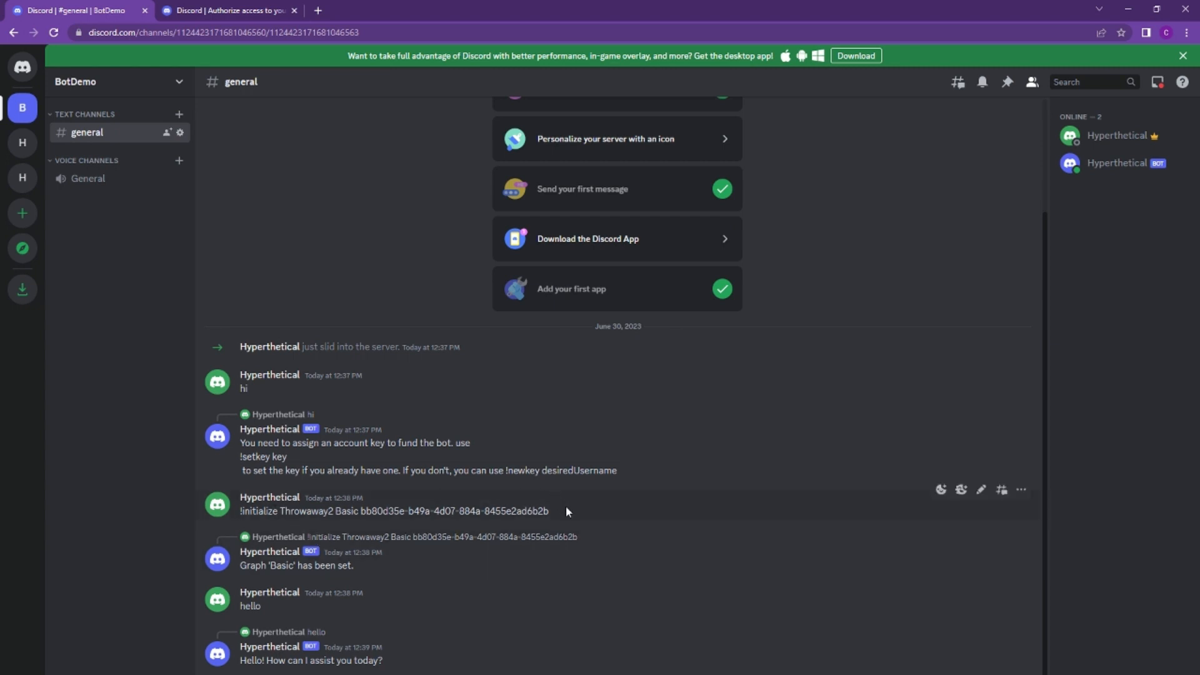
left_click_drag(549, 511, 360, 511)
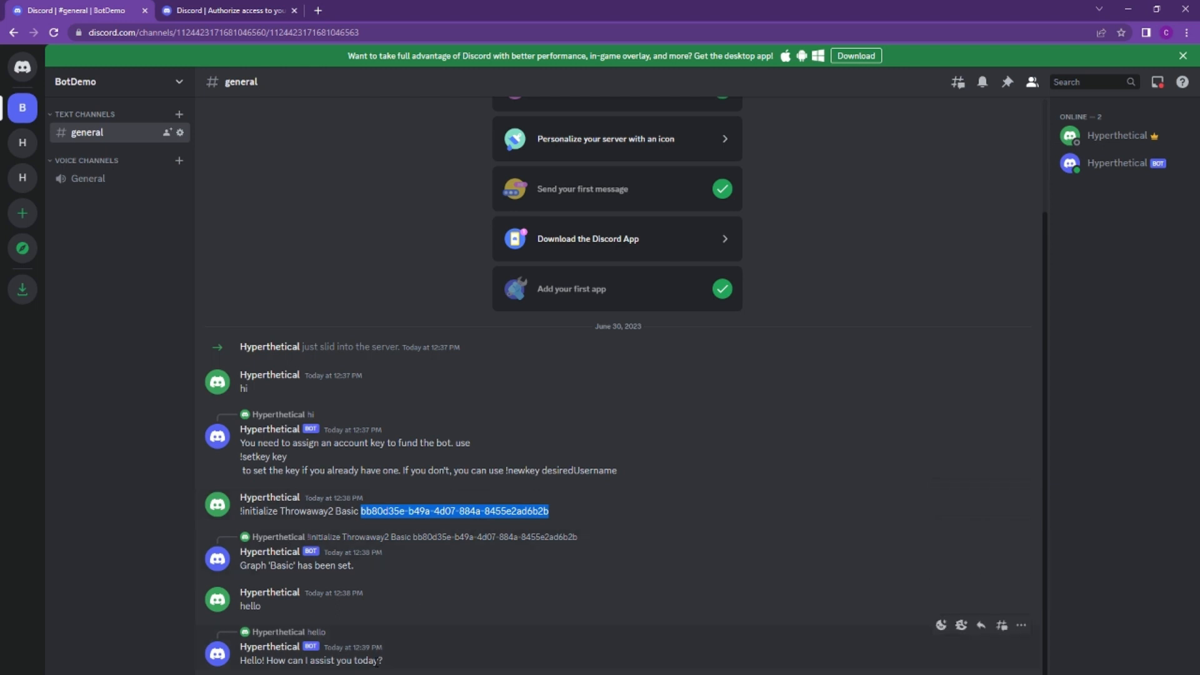
Switch to the documentation window and open the OpenHypernodesBot GitHub repository in a new tab
left_click(265, 674)
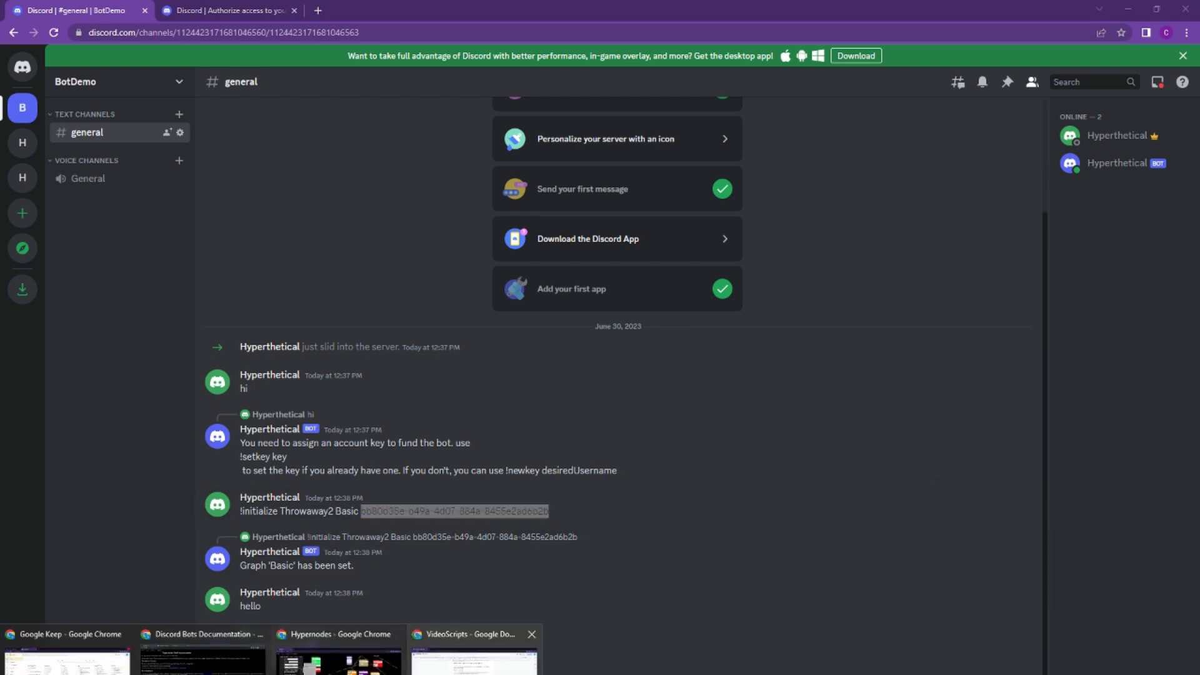
left_click(203, 659)
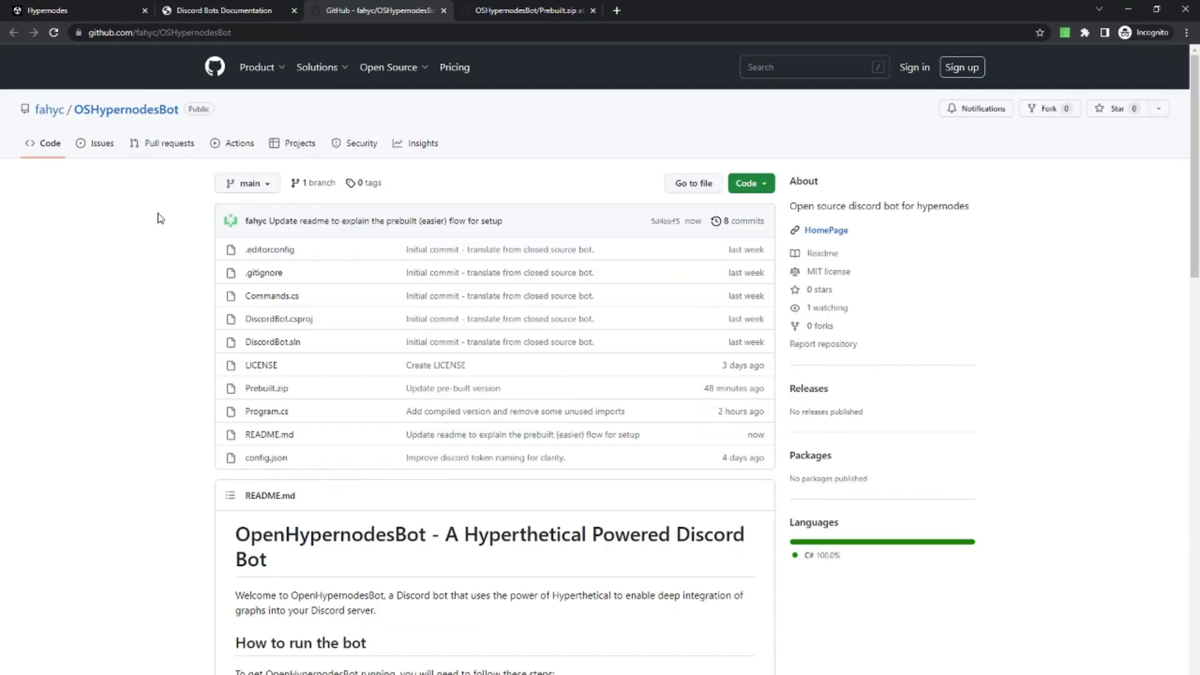
middle_click(156, 223)
Scroll through the OSHypernodesBot repository's file list and README setup instructions
scroll(157, 222, "down", 3)
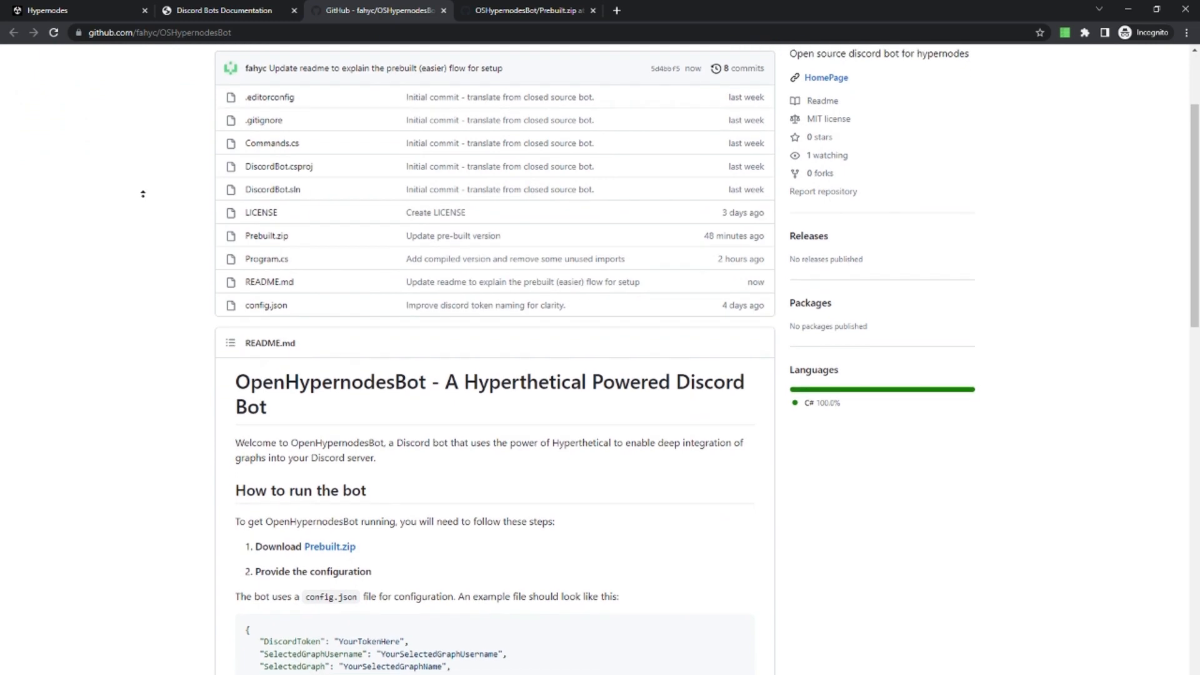
scroll(143, 194, "up", 2)
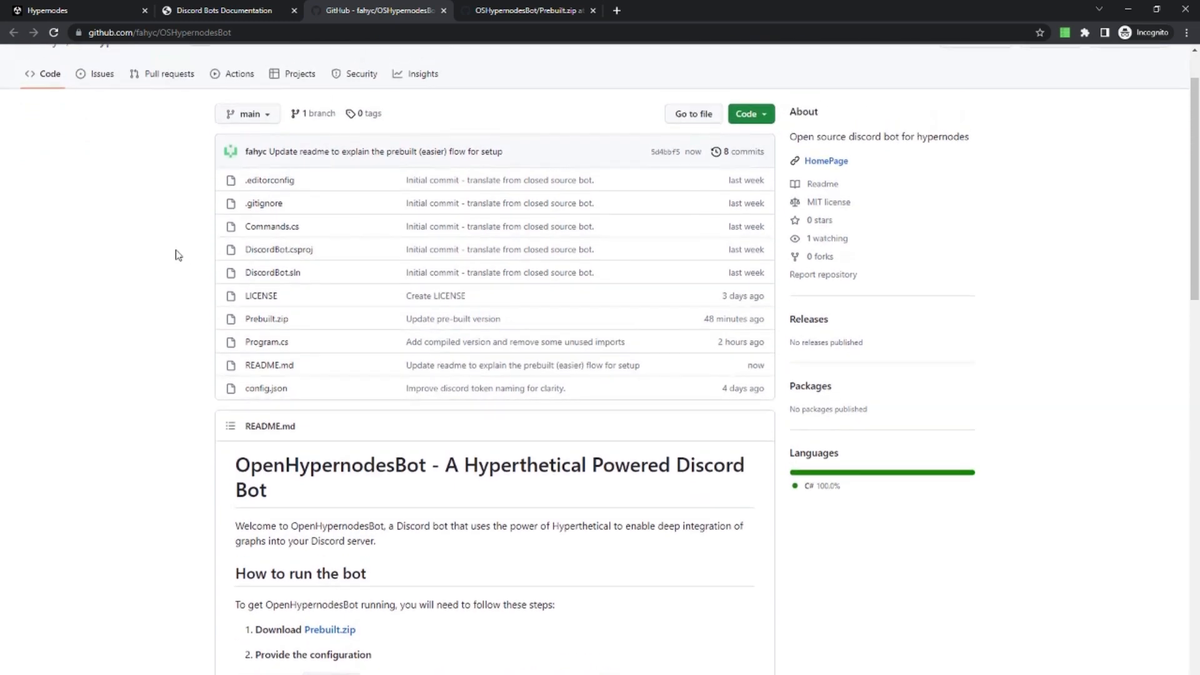
middle_click(187, 286)
scroll(186, 286, "down", 2)
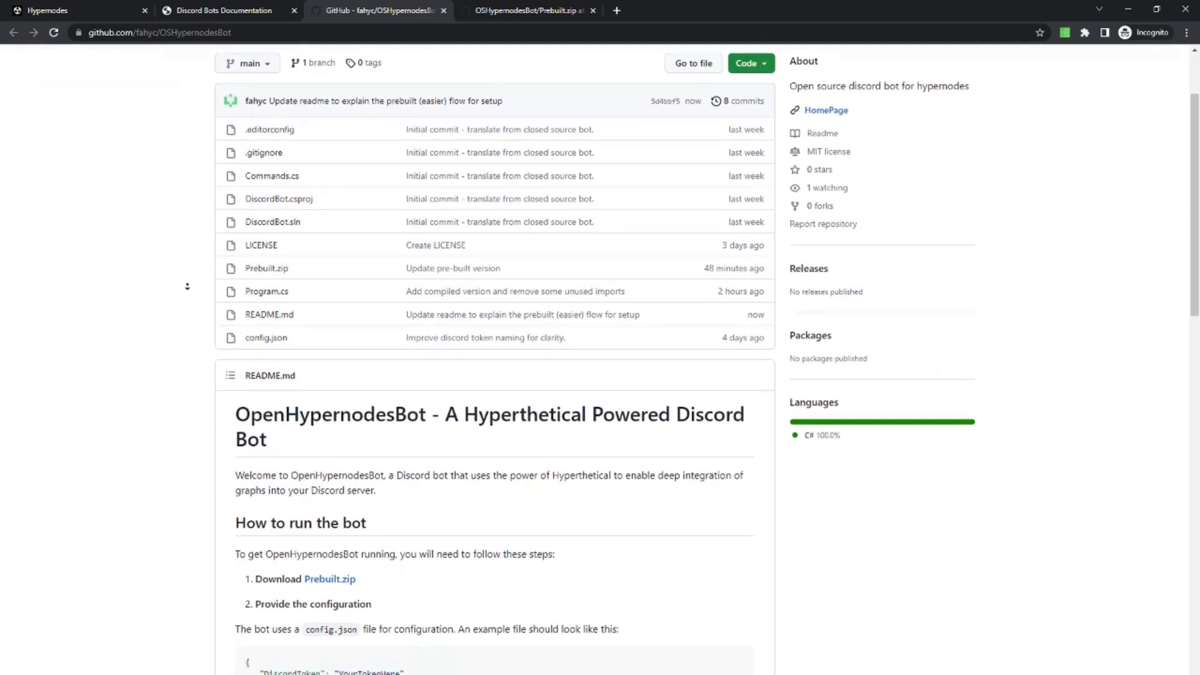
Download Prebuilt.zip from the OSHypernodesBot repository and save it to the Downloads folder
scroll(187, 287, "down", 1)
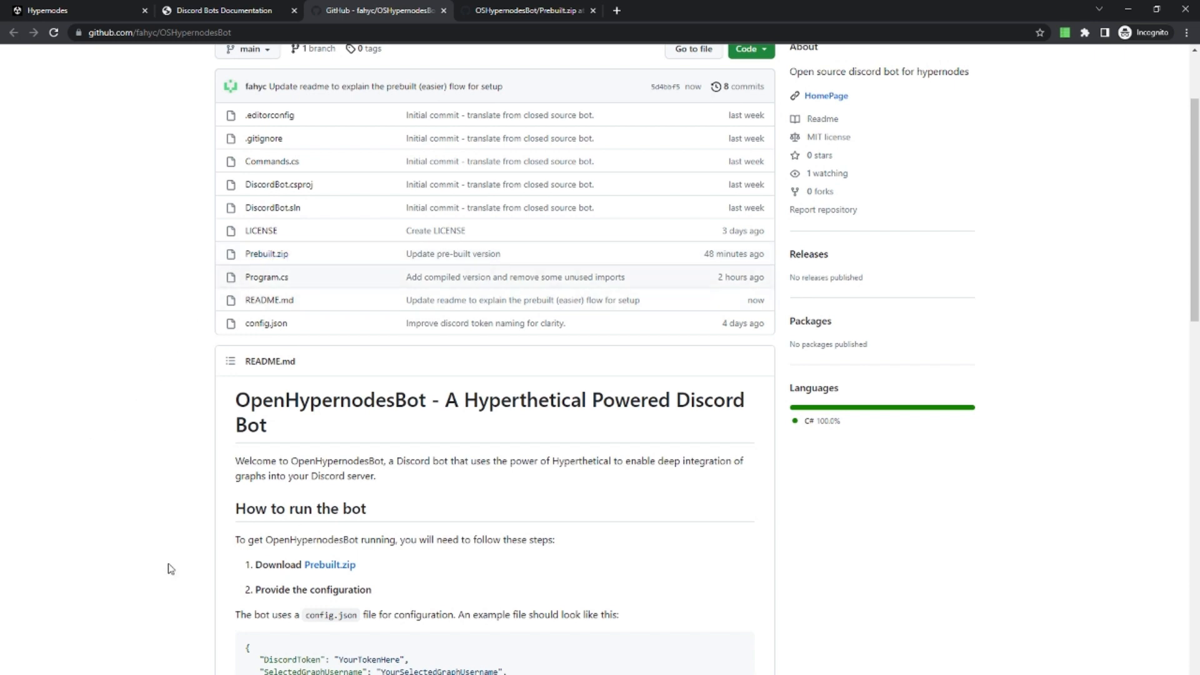
scroll(168, 533, "down", 2)
scroll(248, 450, "up", 5)
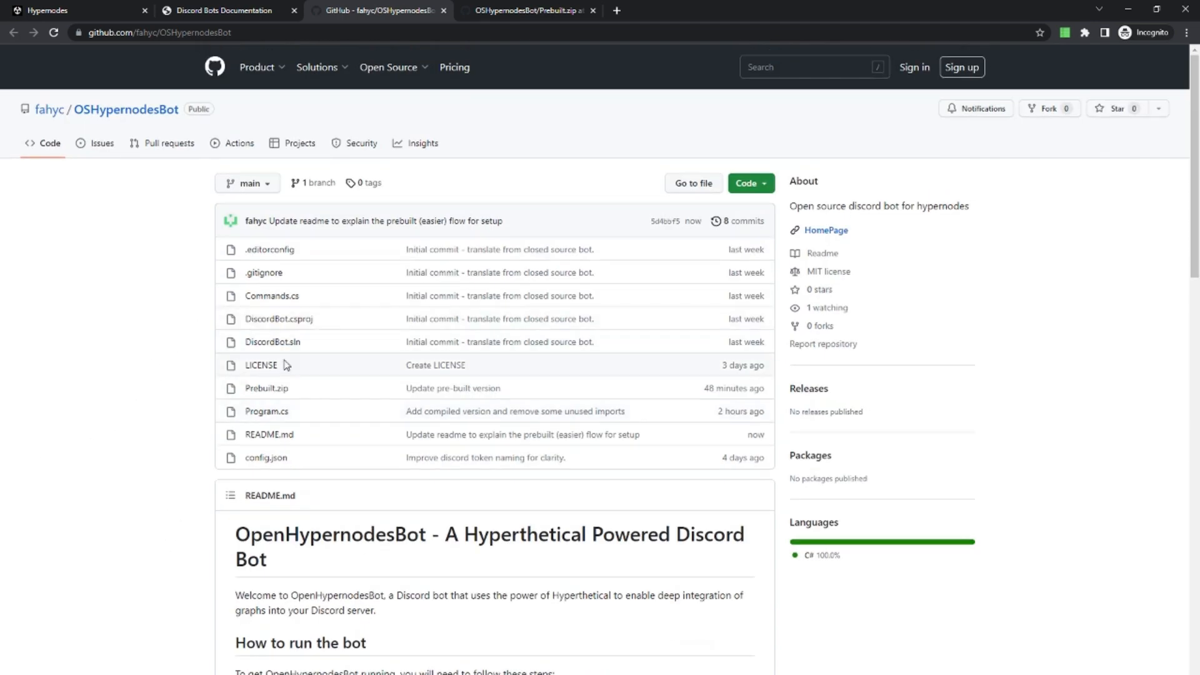
left_click(265, 390)
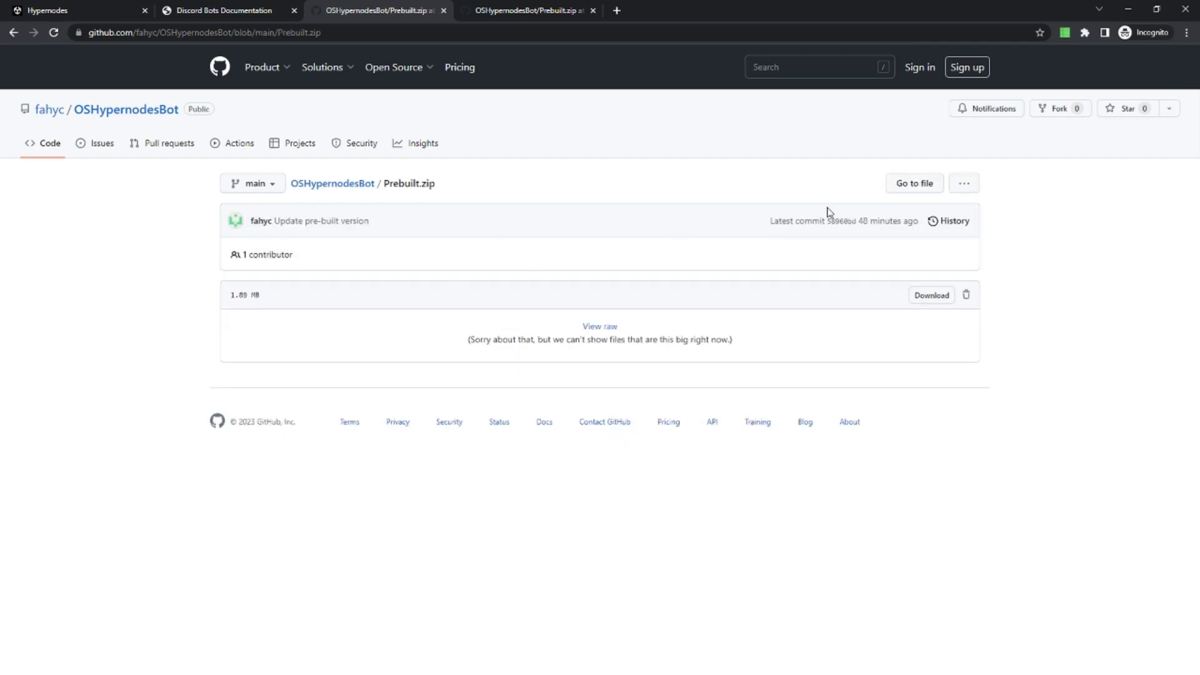
left_click(932, 298)
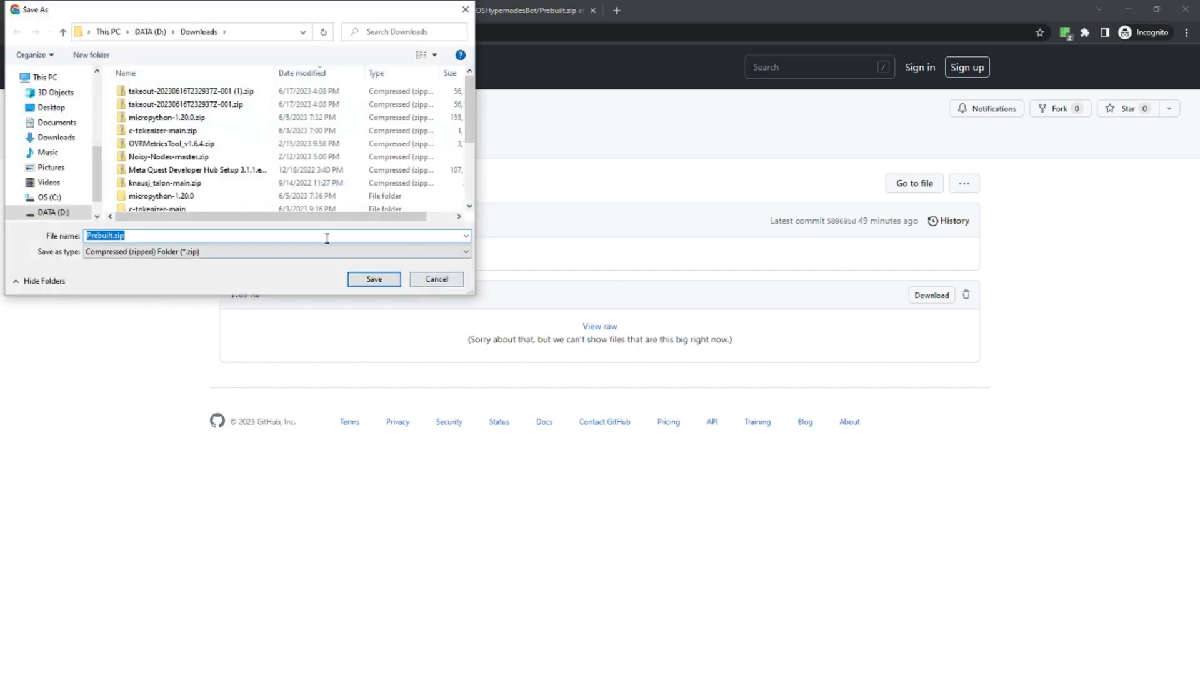
left_click(370, 279)
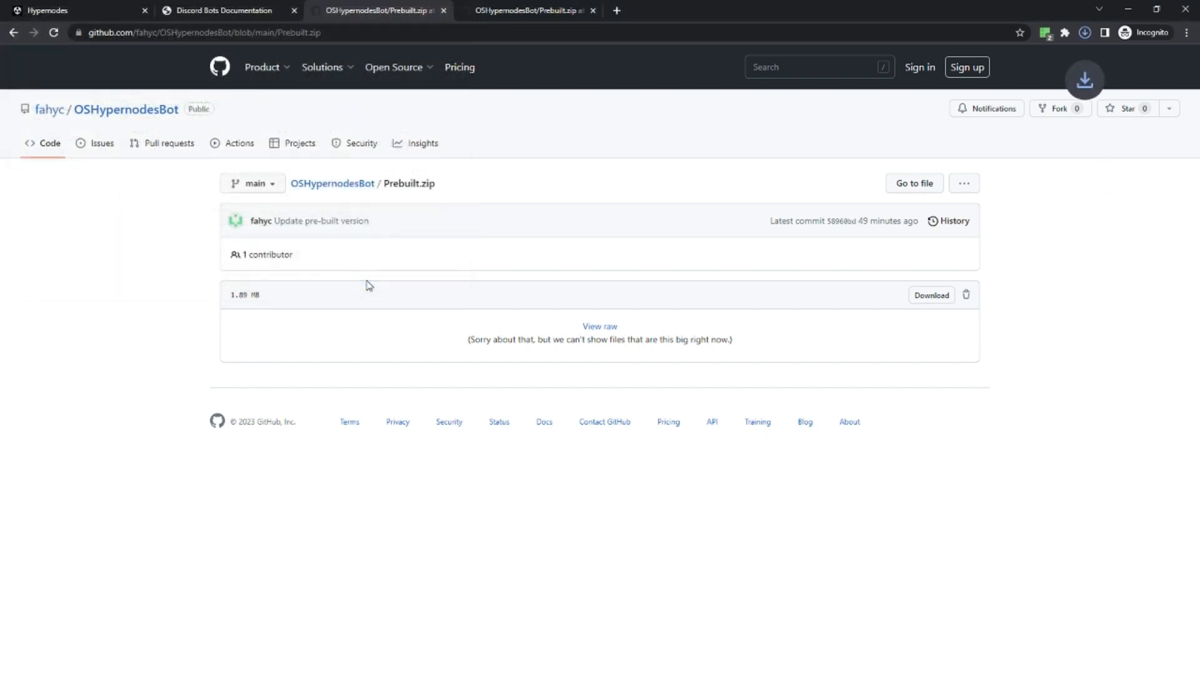
Show the downloaded Prebuilt.zip in its folder and extract all files into D:\Downloads\Prebuilt
left_click(1087, 33)
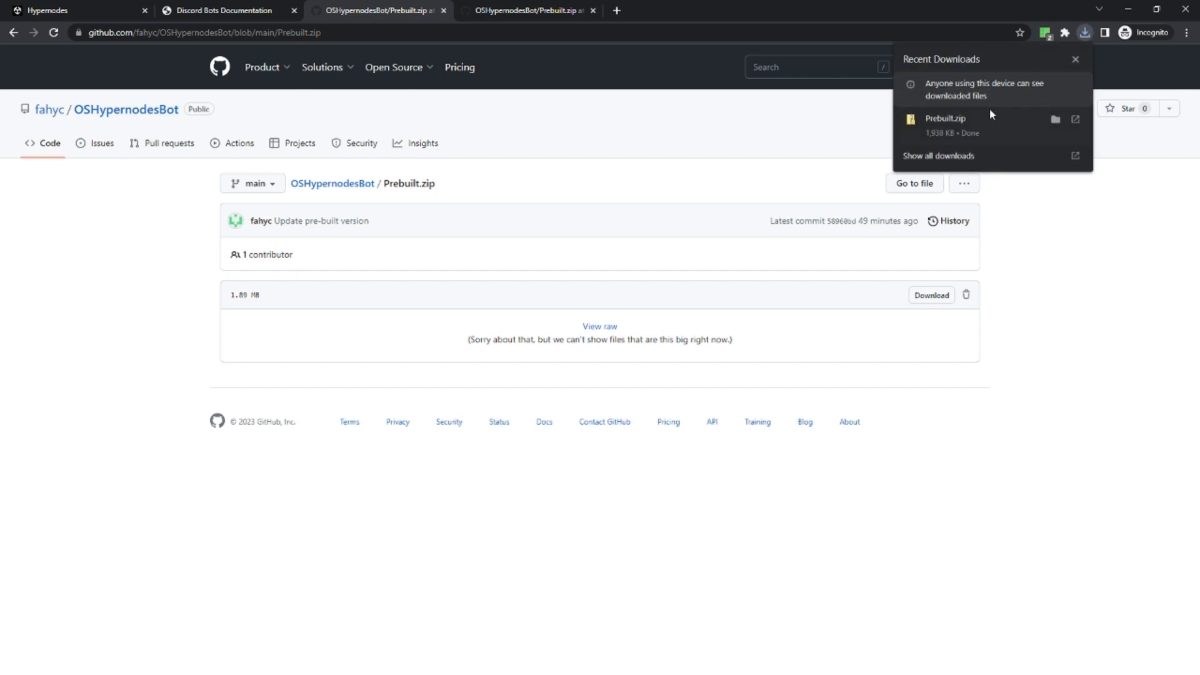
right_click(988, 108)
left_click(1010, 156)
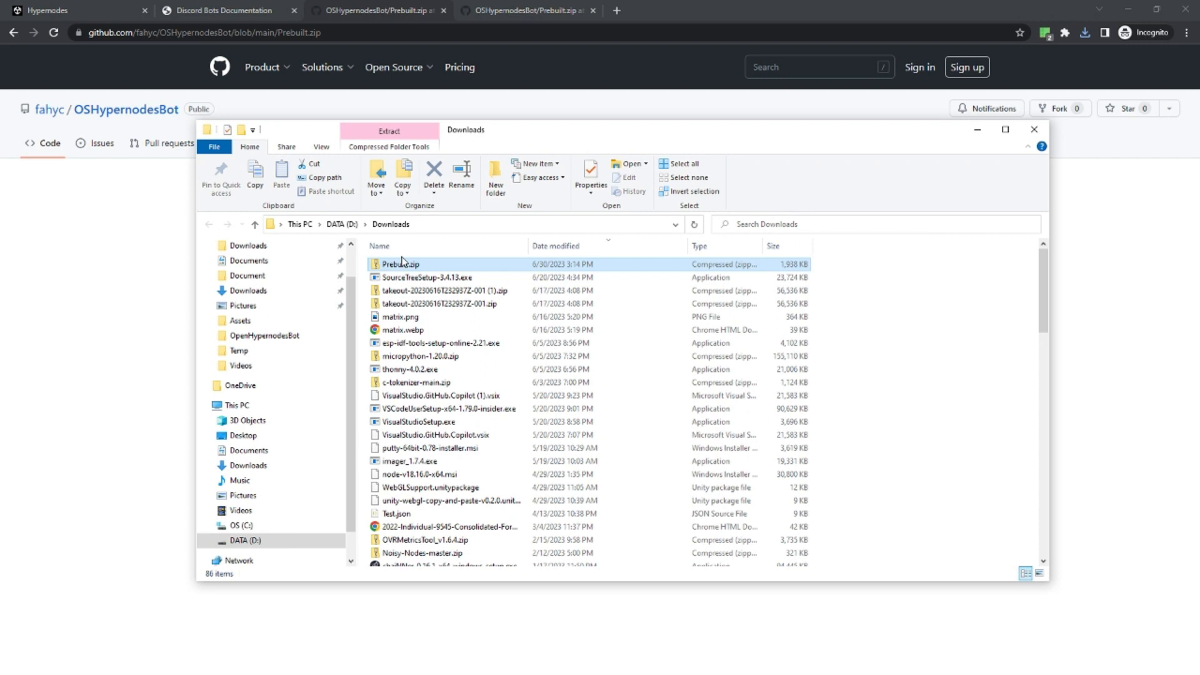
left_click(404, 147)
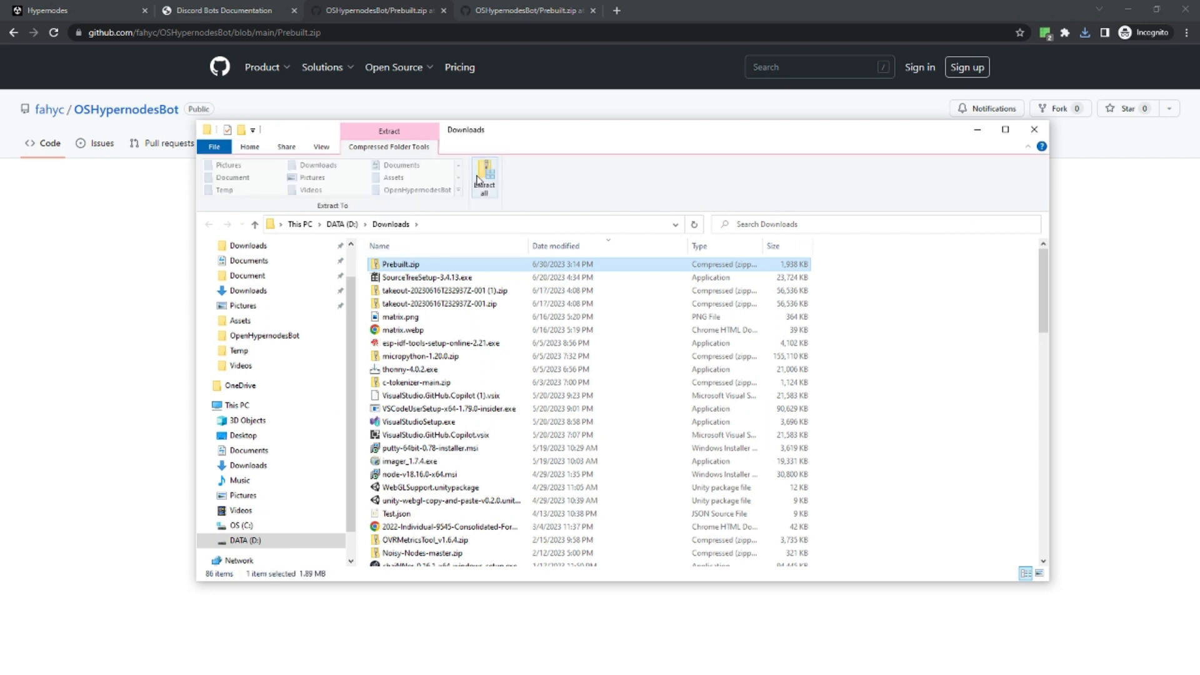
left_click(483, 181)
left_click(491, 176)
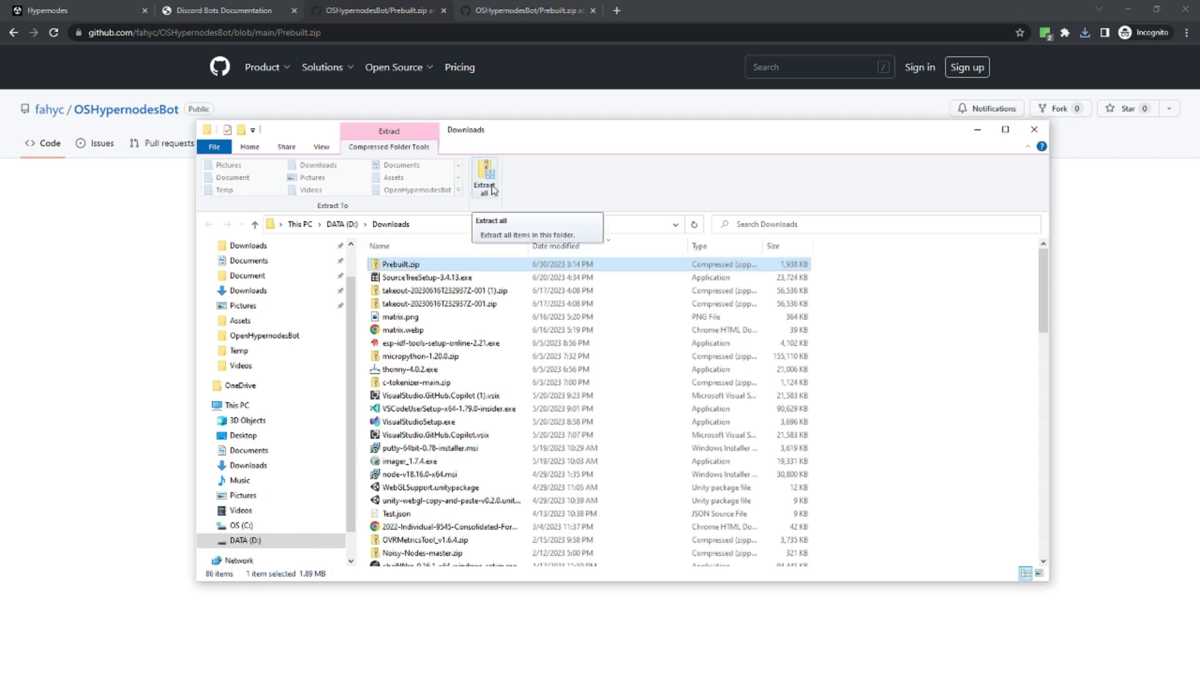
left_click(493, 189)
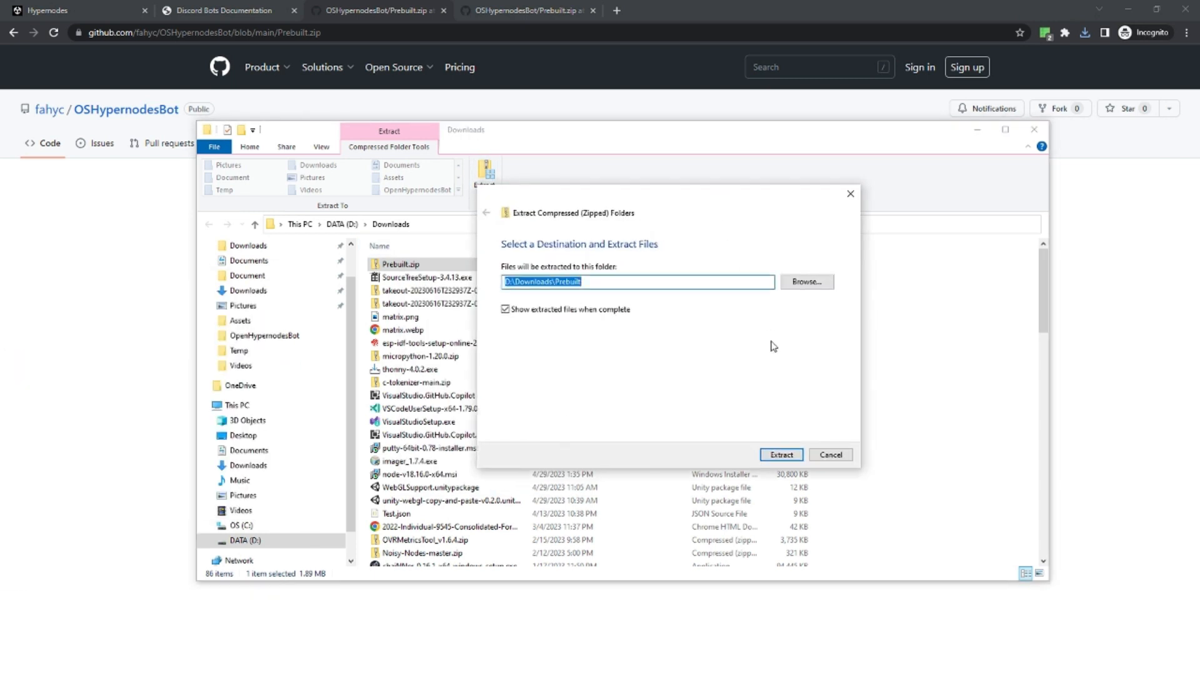
left_click(775, 456)
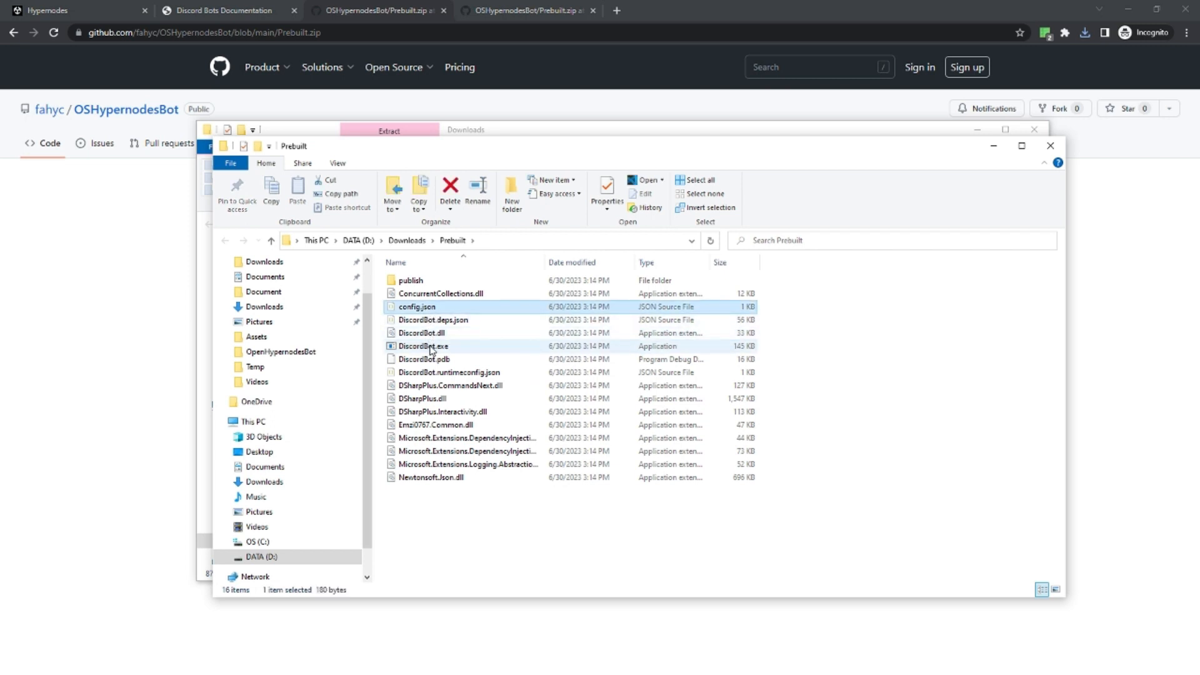
Open config.json from the extracted Prebuilt folder in the code editor
left_click(430, 349)
left_click(430, 308)
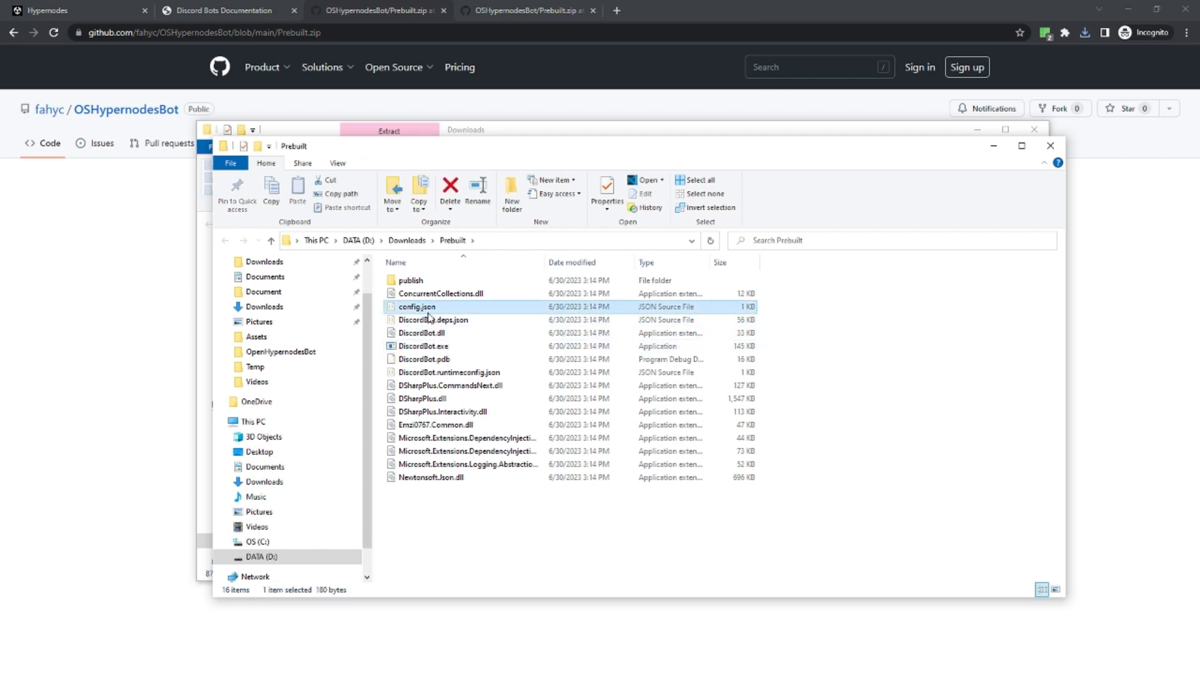
double_click(430, 307)
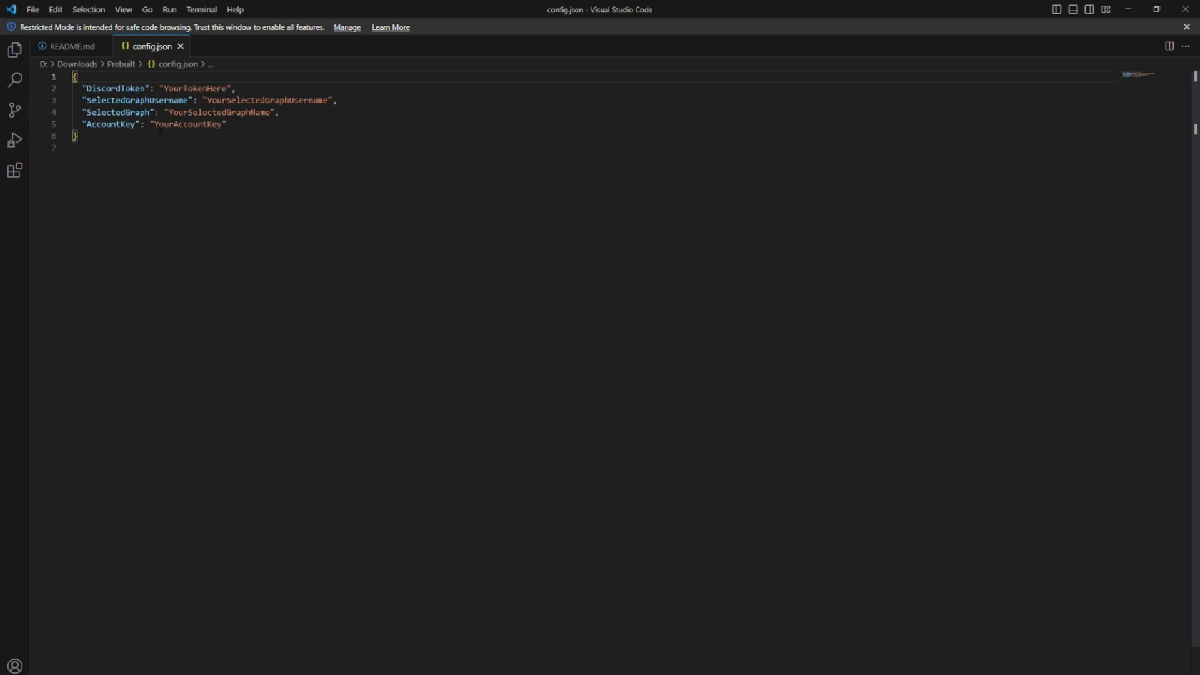
double_click(194, 88)
double_click(118, 88)
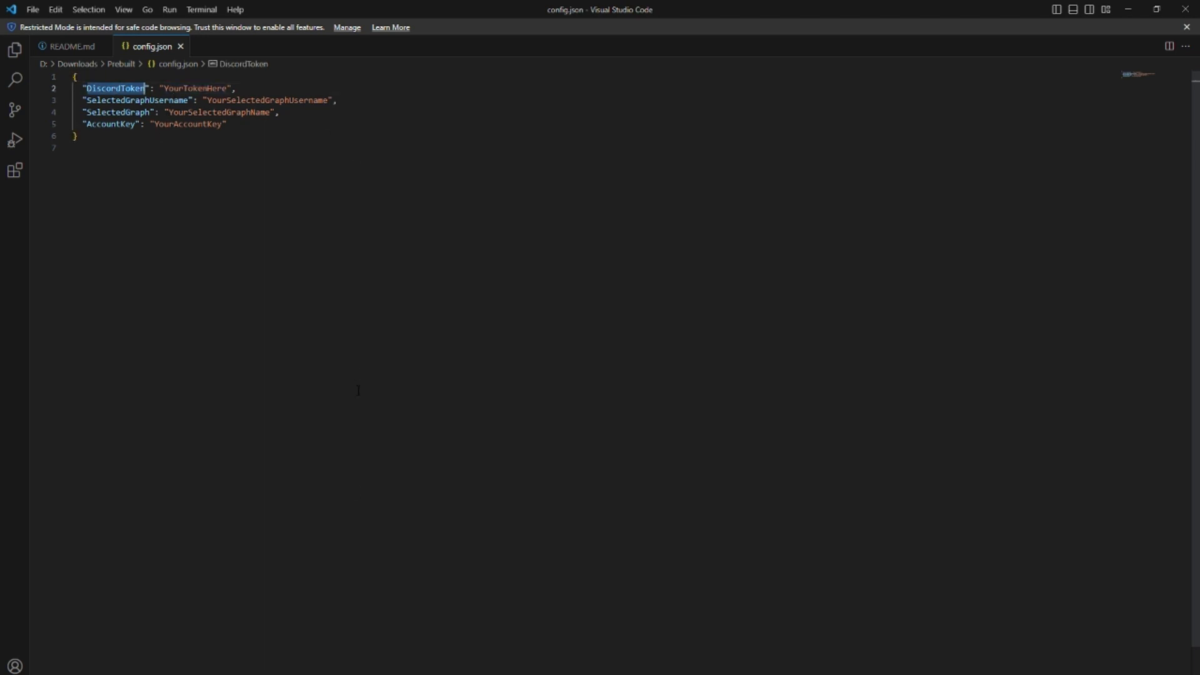
Create a new application named Demo Bot in the Discord Developer Portal, accepting the terms
mouse_move(260, 674)
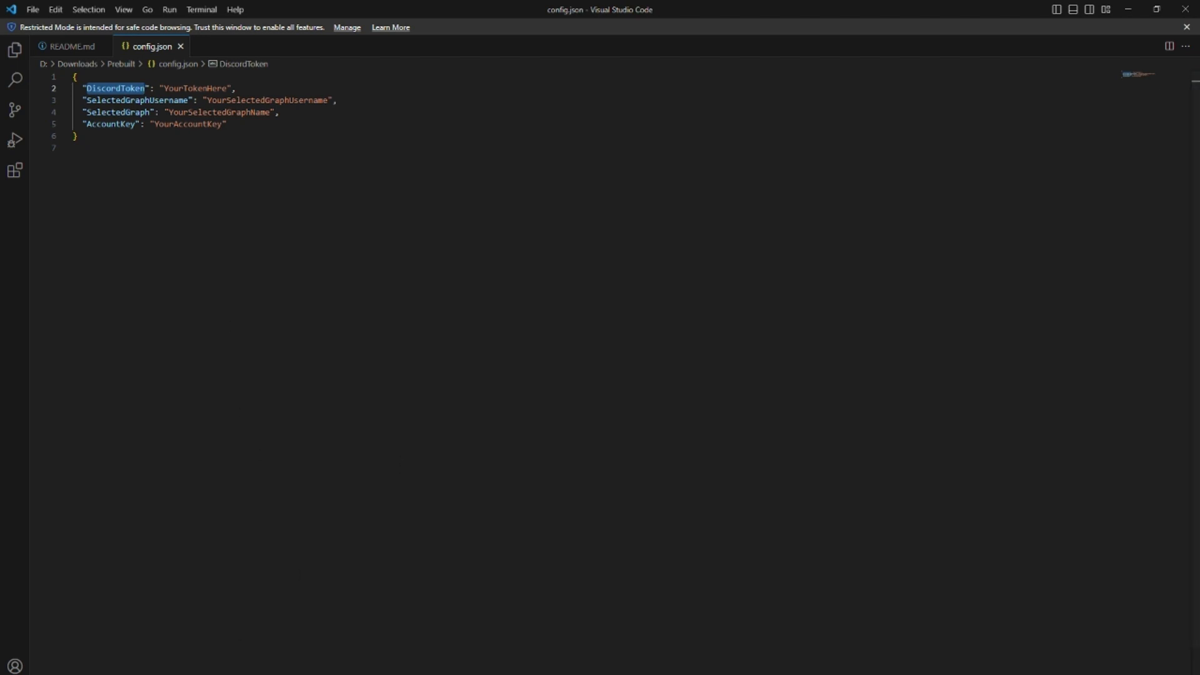
left_click(204, 674)
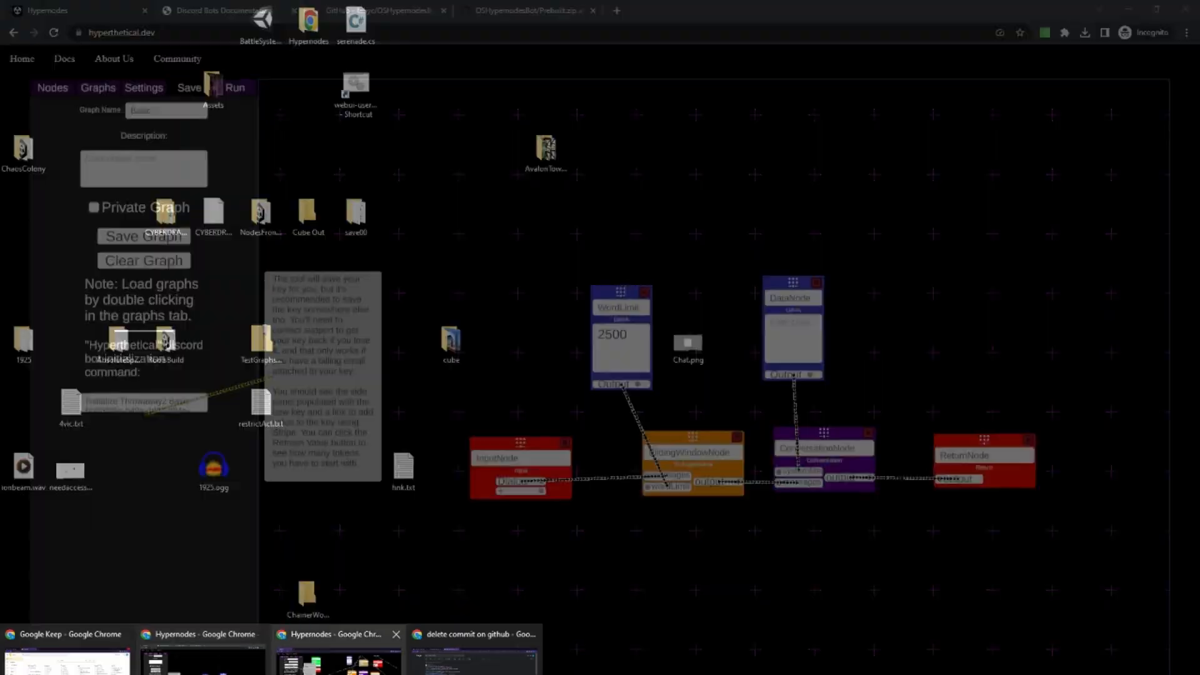
left_click(338, 653)
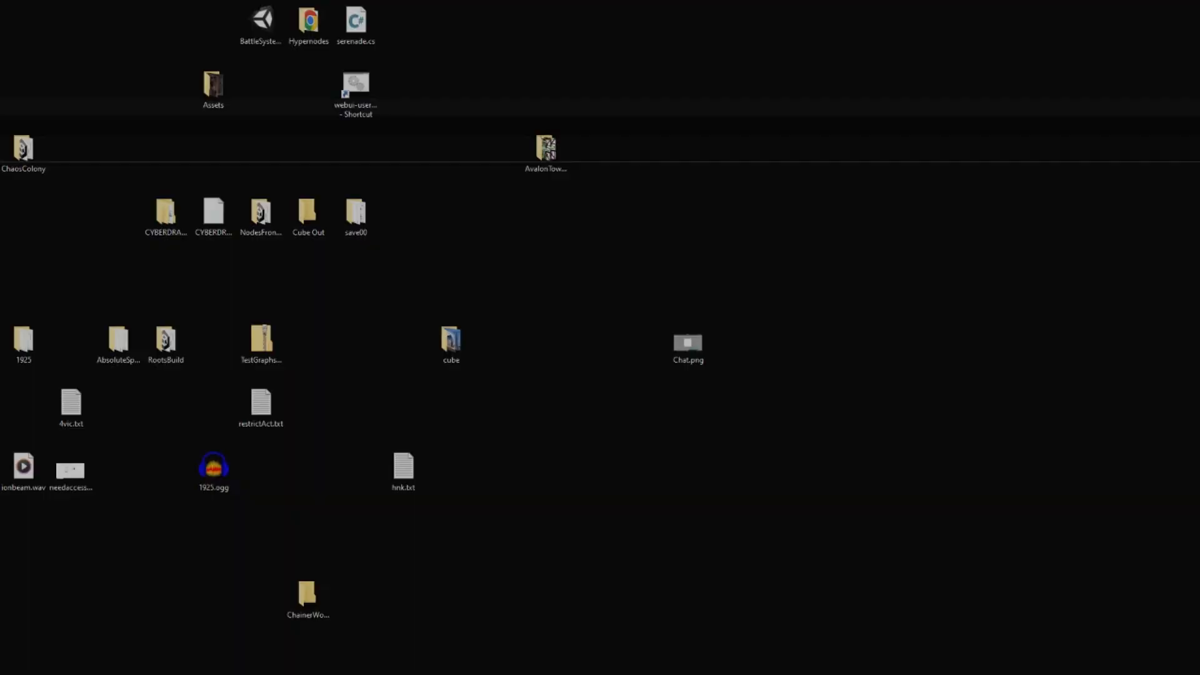
left_click(239, 248)
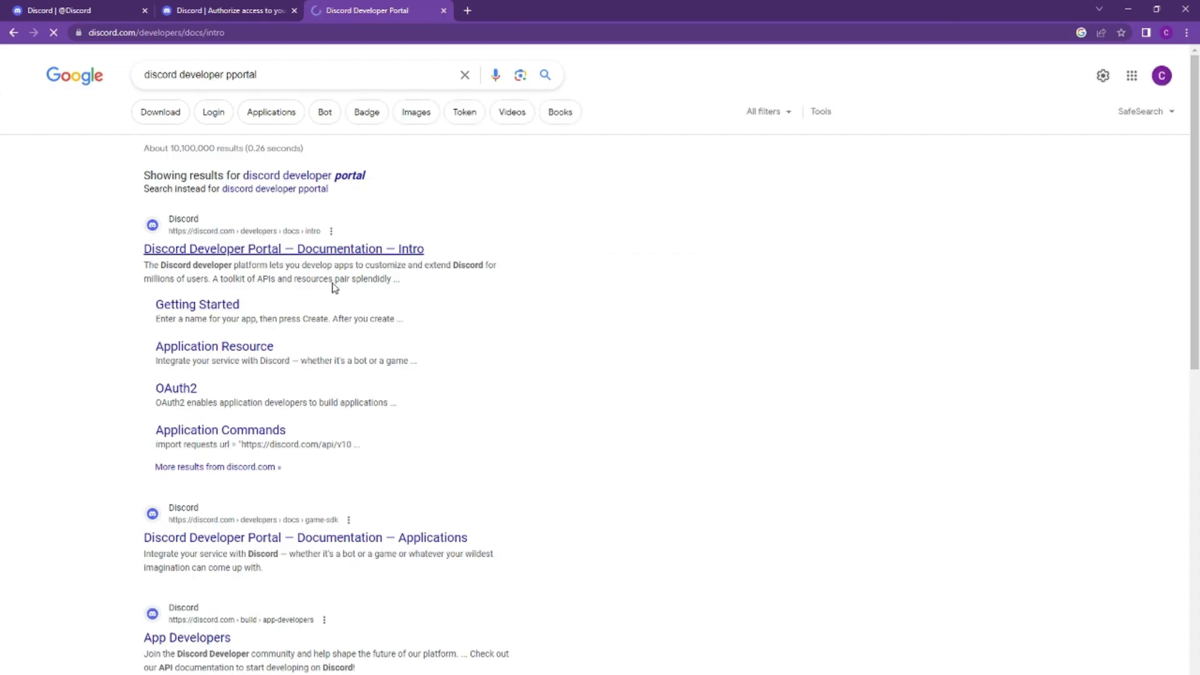
left_click(313, 473)
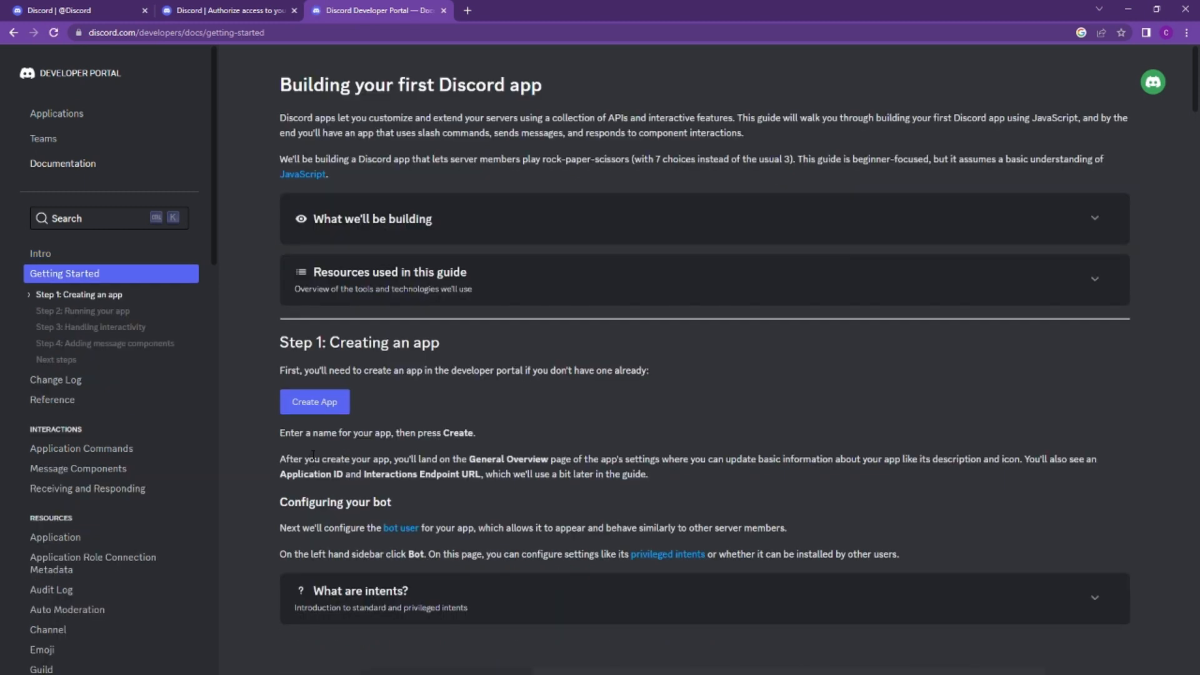
left_click(331, 403)
left_click(555, 395)
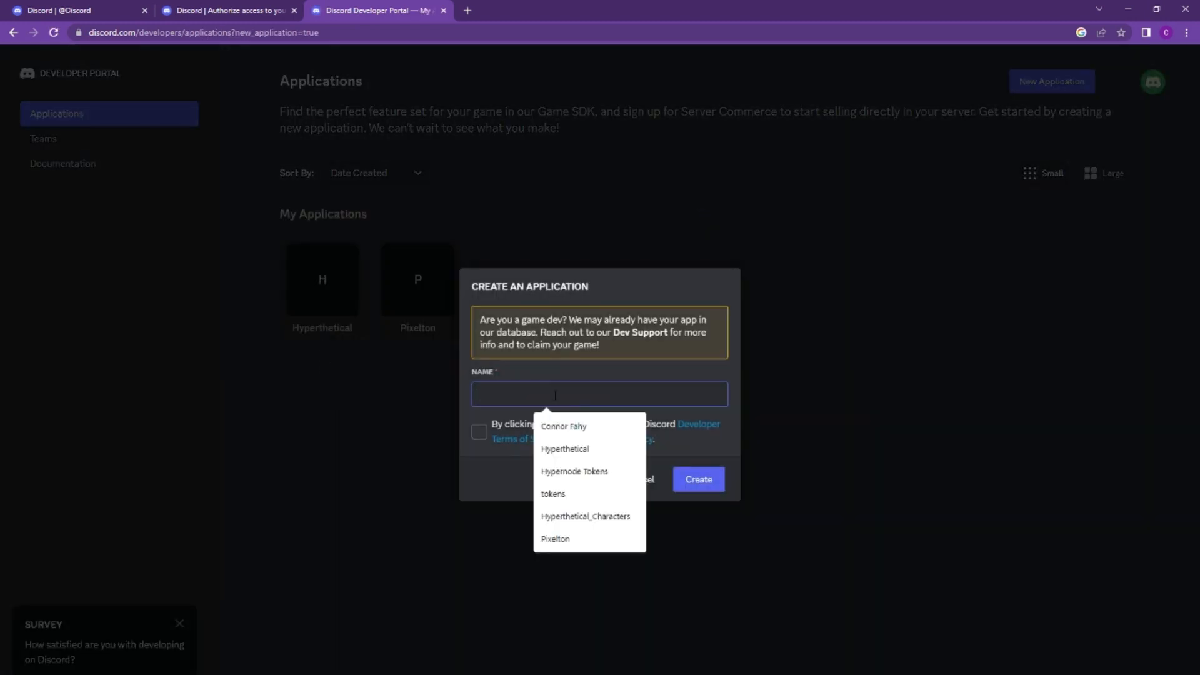
type("Demo Bot")
left_click(478, 432)
left_click(698, 480)
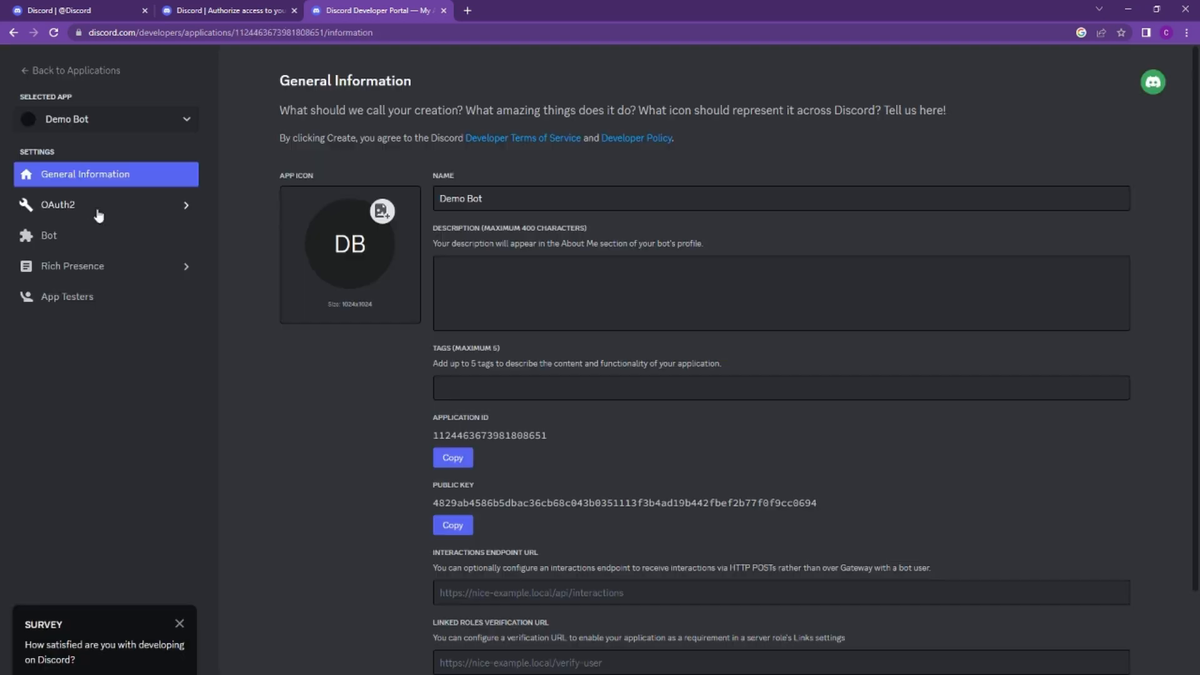
Reset the Demo Bot's bot token and copy the newly generated token
left_click(75, 236)
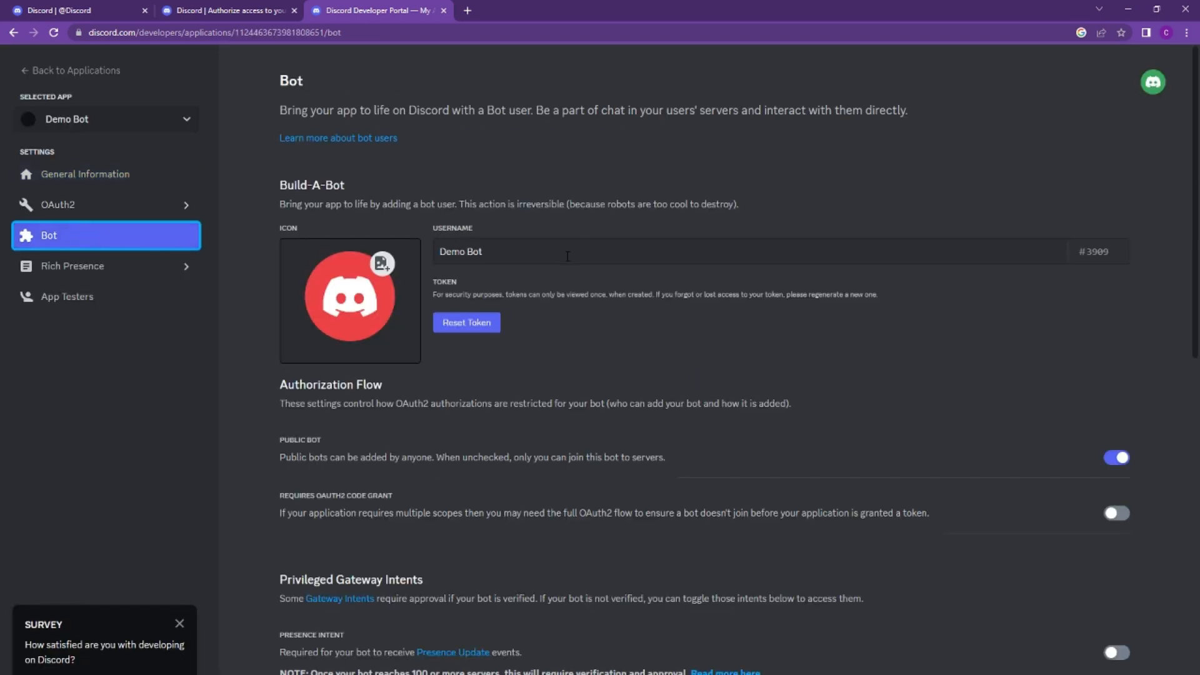
left_click(476, 323)
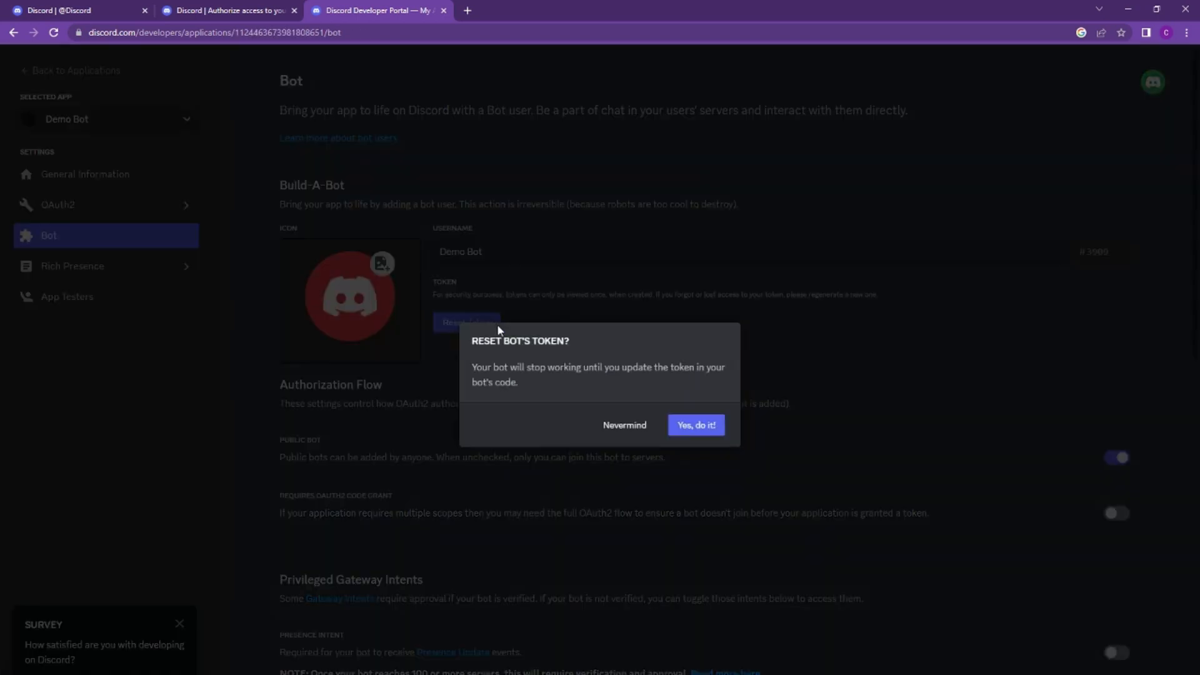
left_click(707, 427)
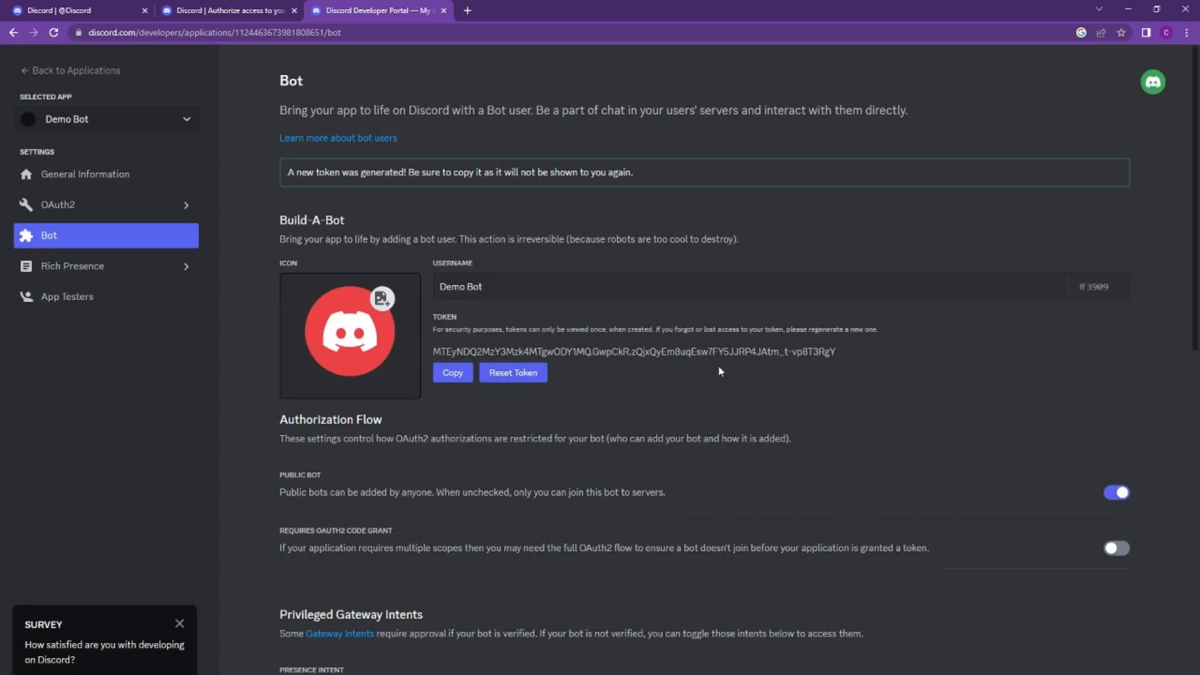
left_click_drag(842, 360, 432, 352)
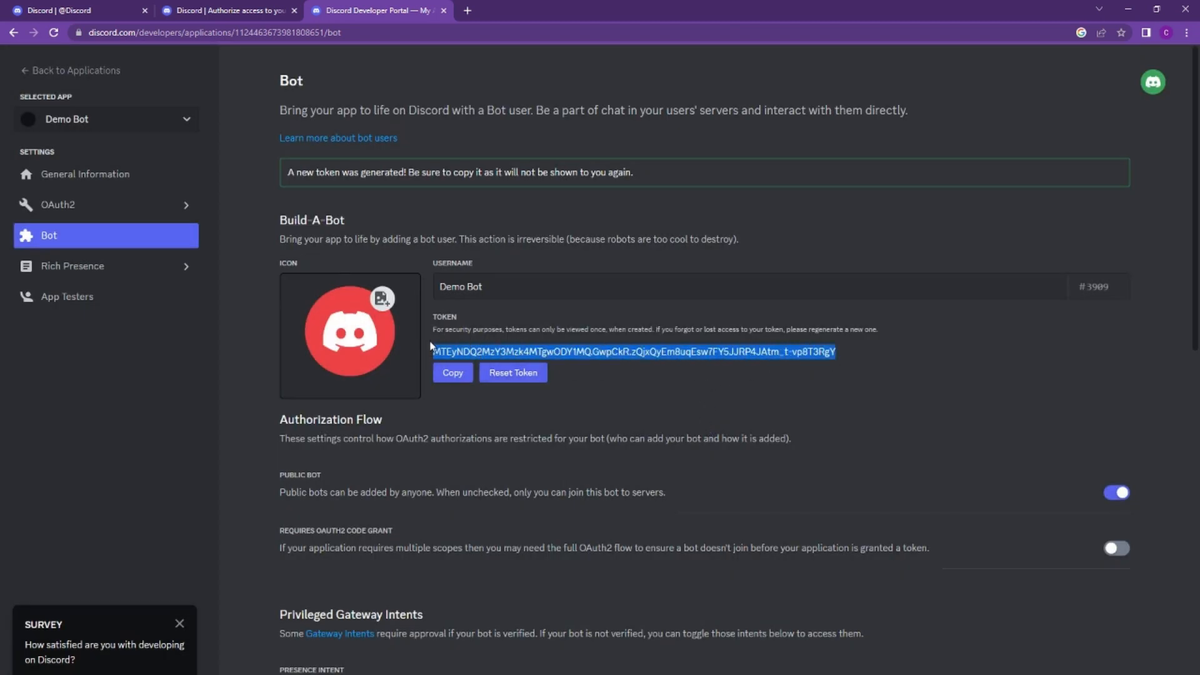
left_click(678, 421)
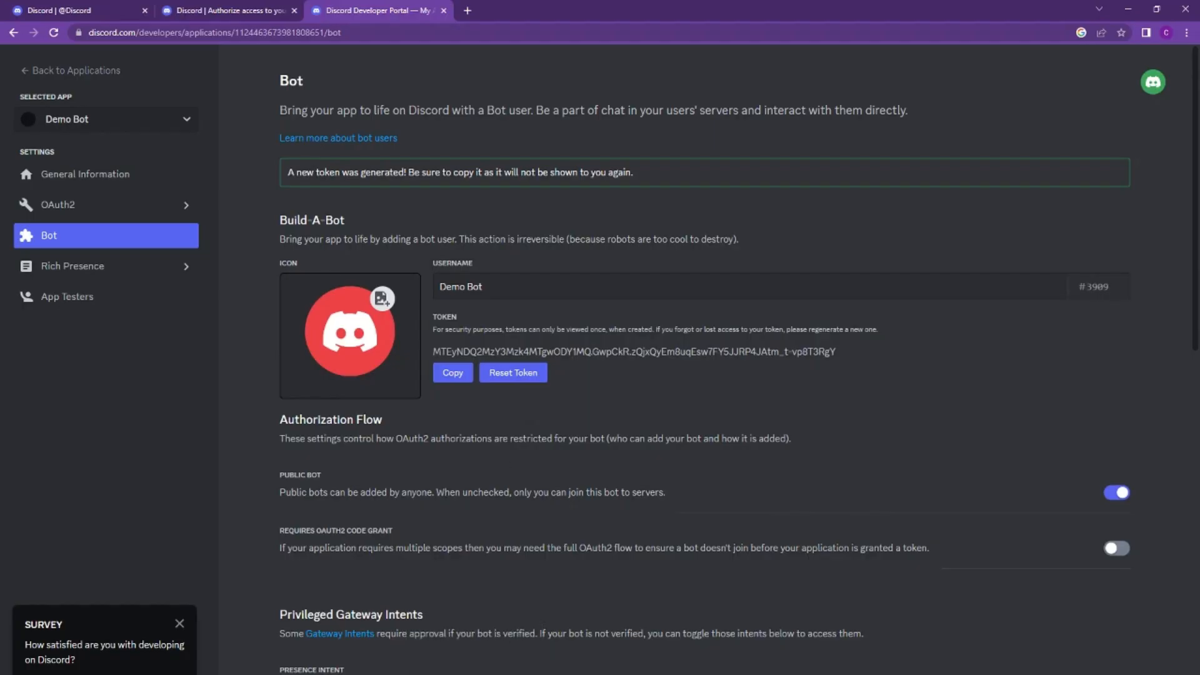
Replace the DiscordToken placeholder in config.json with the copied bot token
key("alt+Tab")
double_click(194, 88)
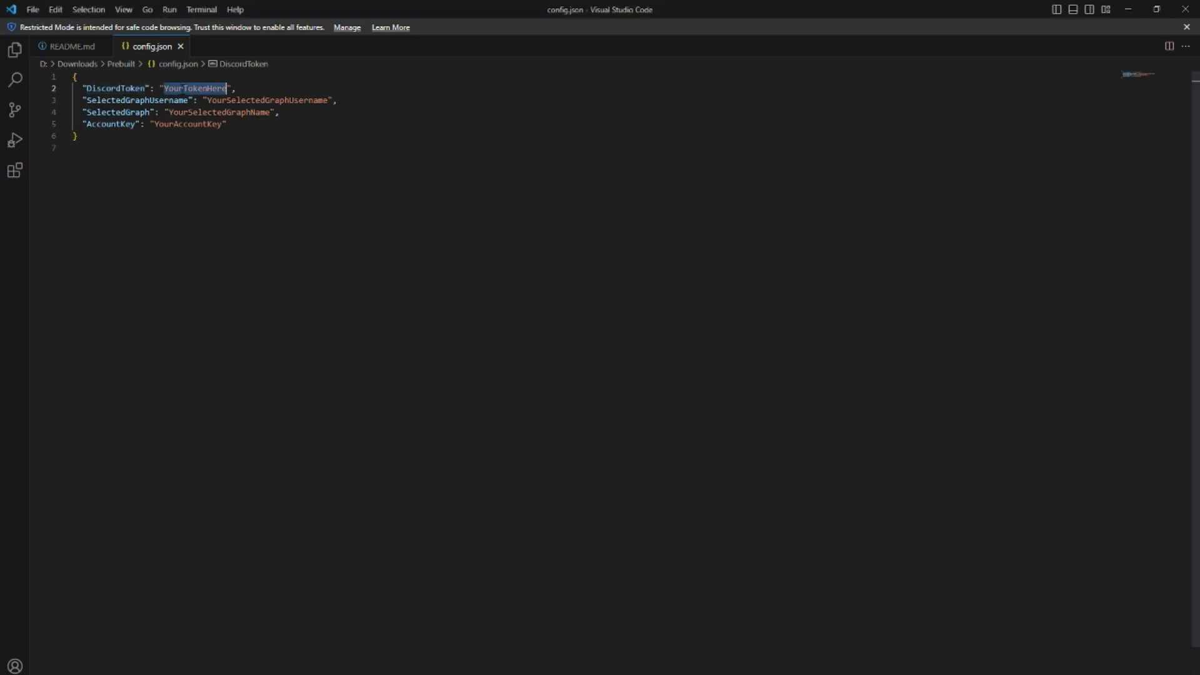
key("ctrl+v")
left_click(241, 180)
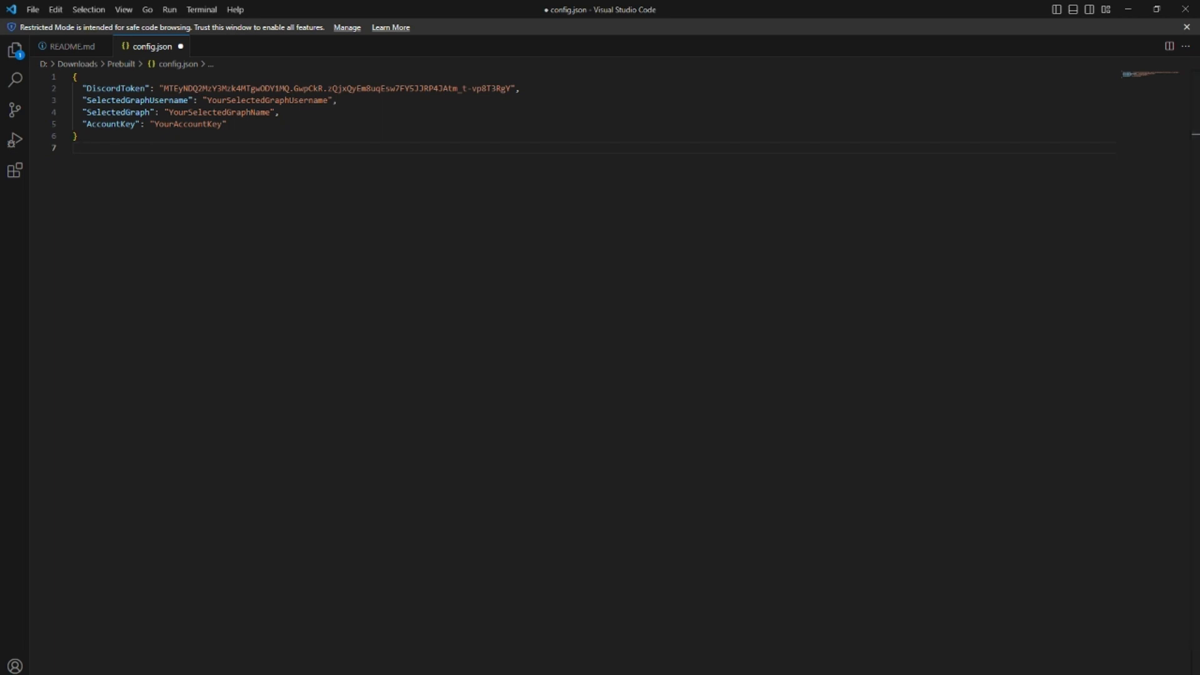
Switch to the Hypernodes editor and copy the account username from the Settings panel
left_click(203, 653)
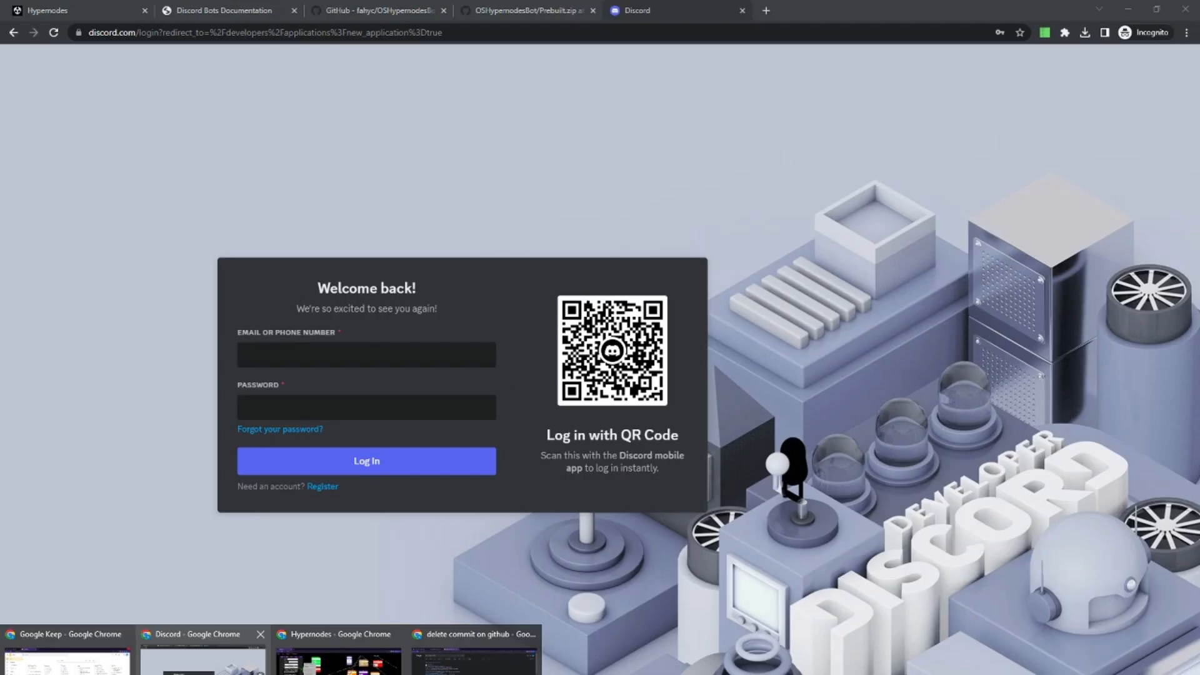
left_click(338, 656)
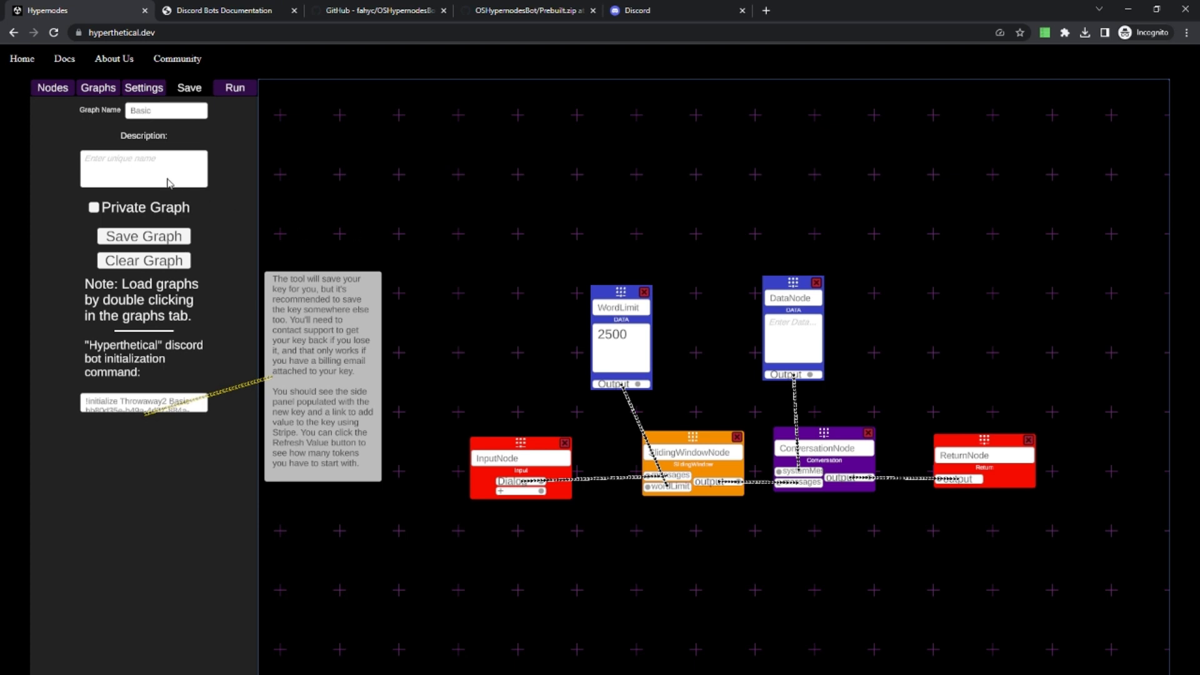
left_click(144, 93)
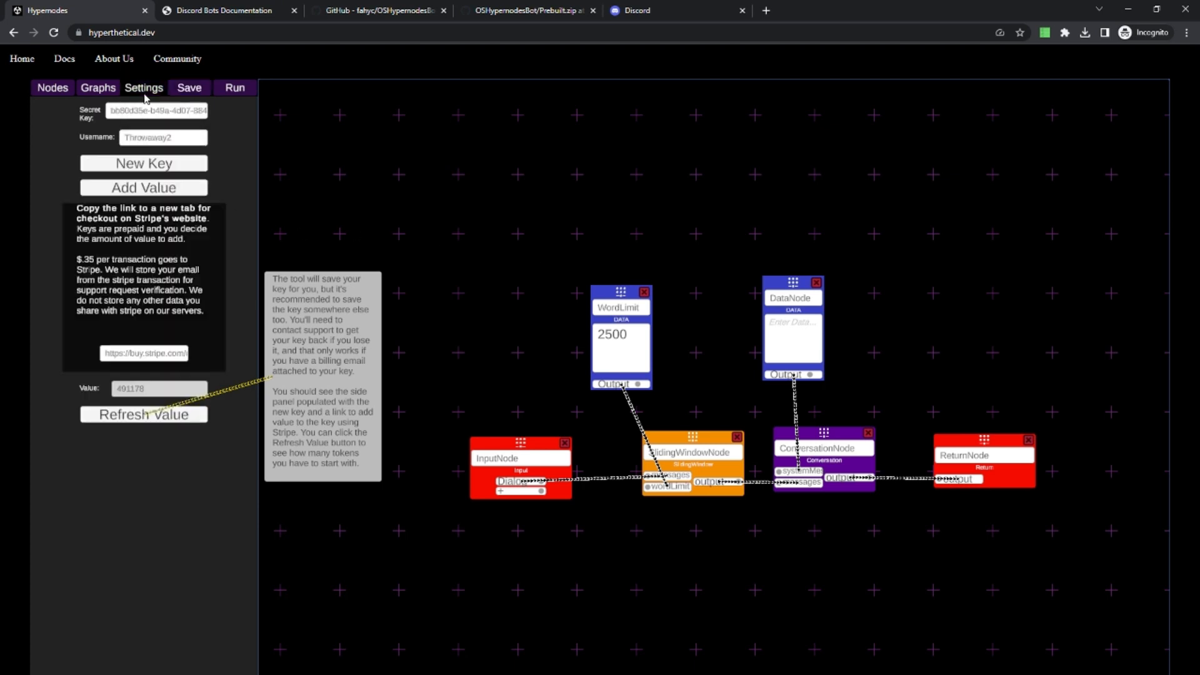
double_click(141, 139)
key("ctrl+c")
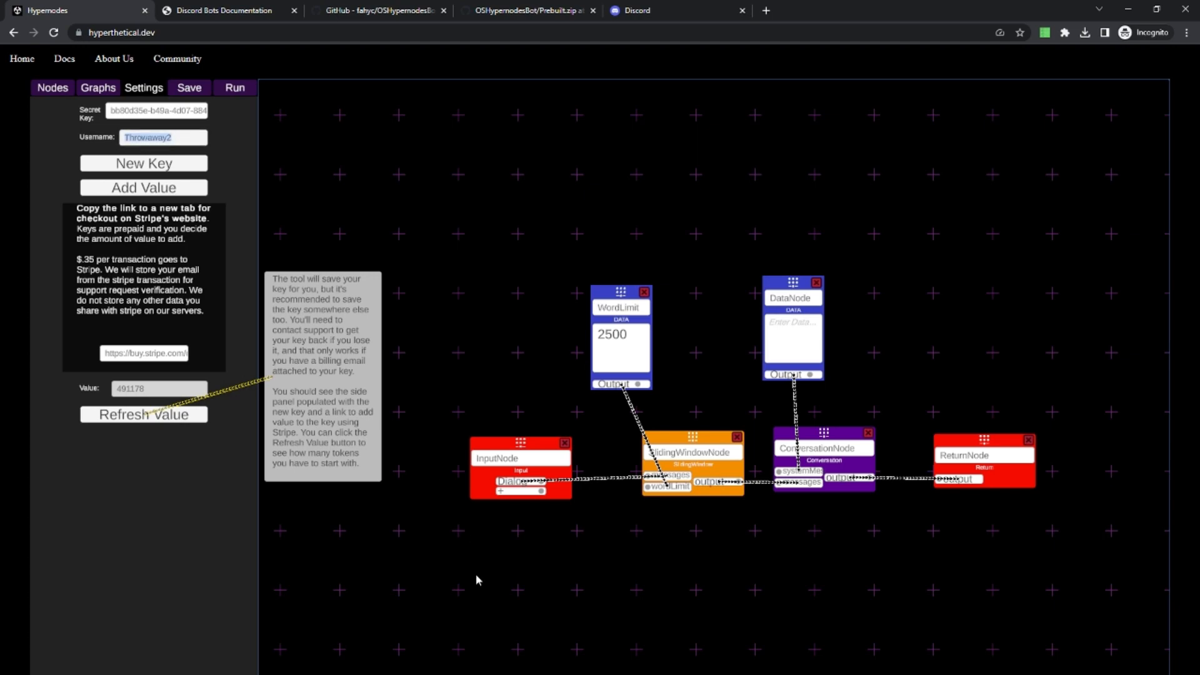
Paste the username into the SelectedGraphUsername value in config.json
key("alt+Tab")
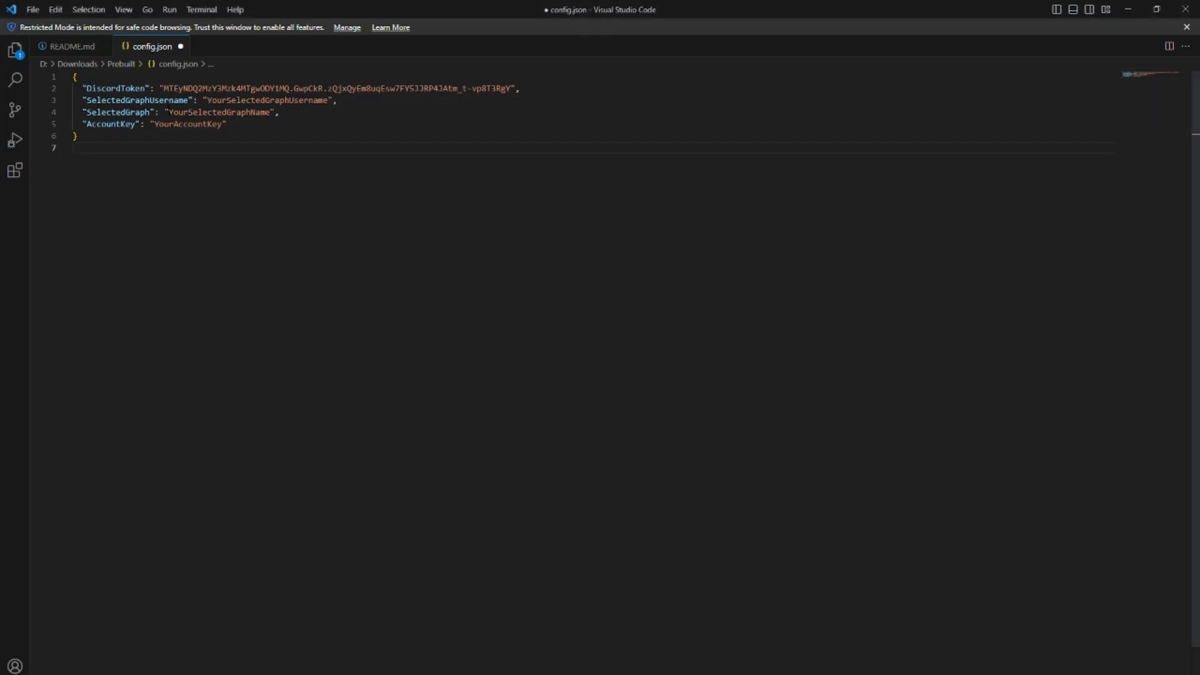
left_click(236, 100)
key("ctrl+v")
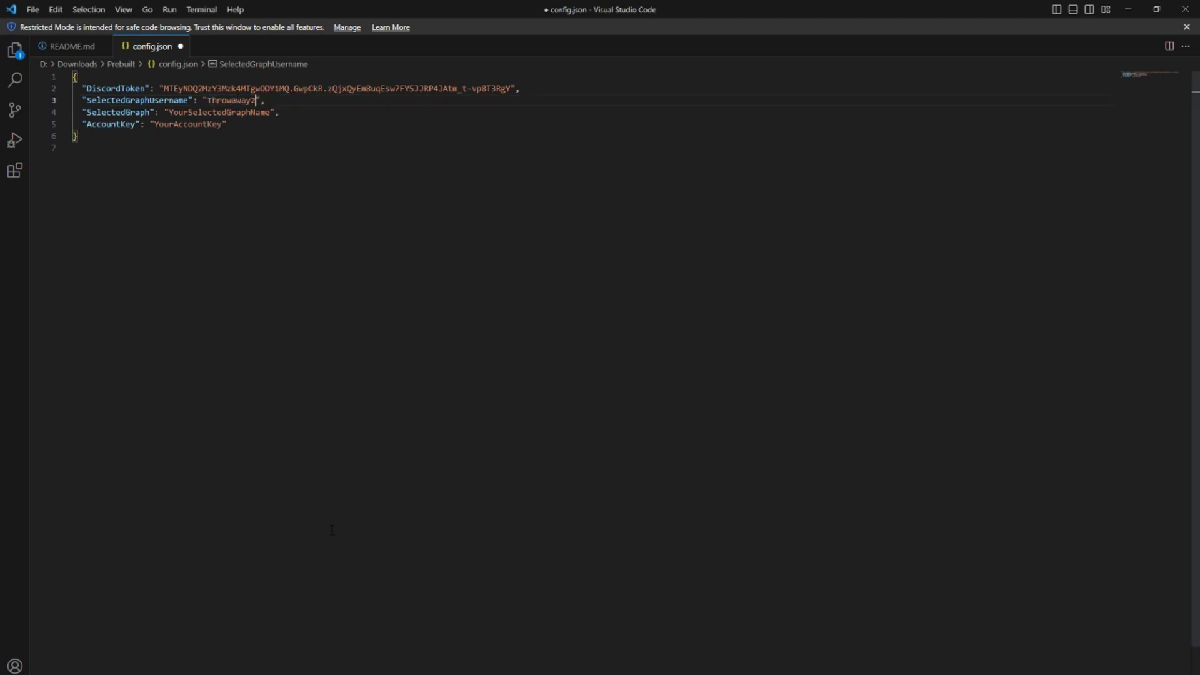
Save config.json, then copy the graph name Basic from the editor's Save panel into the SelectedGraph value
key("ctrl+s")
key("alt+Tab")
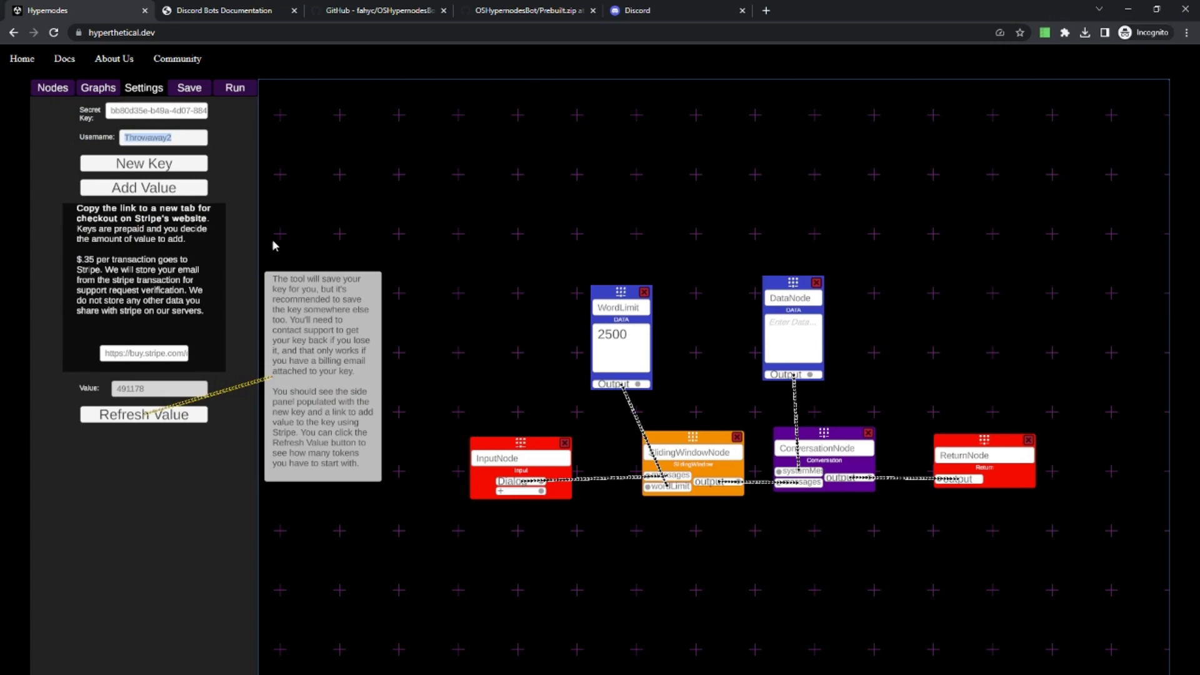
left_click(200, 94)
double_click(186, 113)
key("ctrl+c")
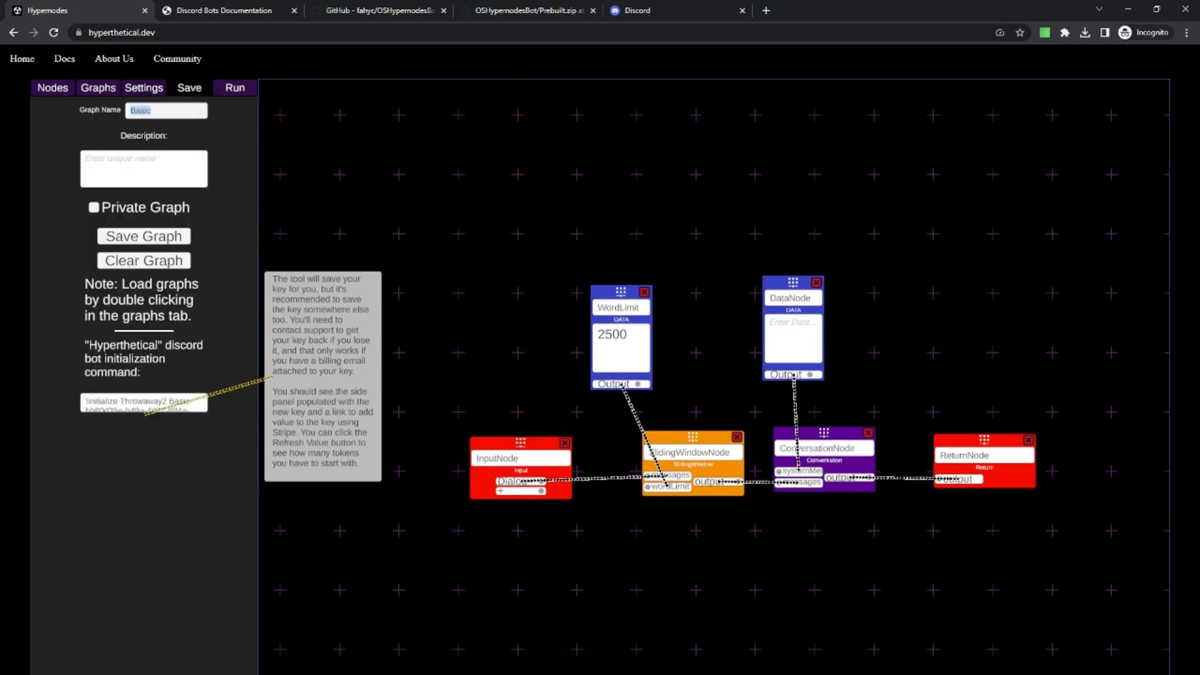
key("alt+Tab")
double_click(212, 112)
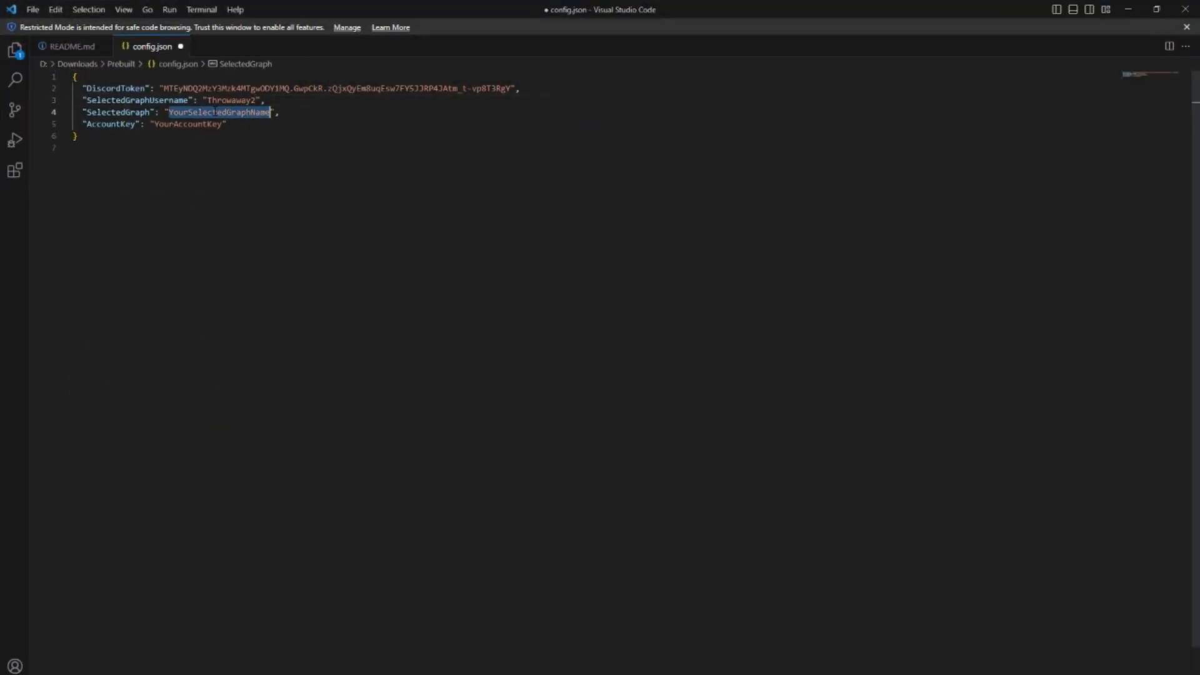
key("ctrl+v")
Copy the account's secret key from the Hypernodes editor's Settings panel
key("alt+Tab")
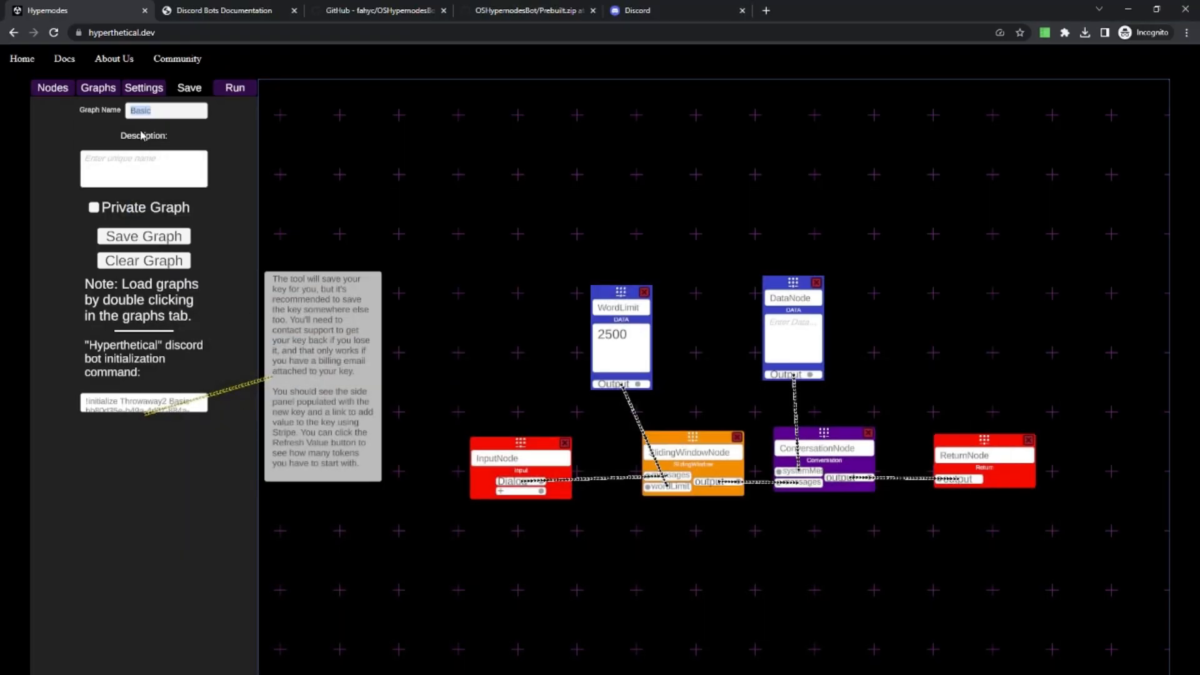
left_click(141, 88)
triple_click(139, 106)
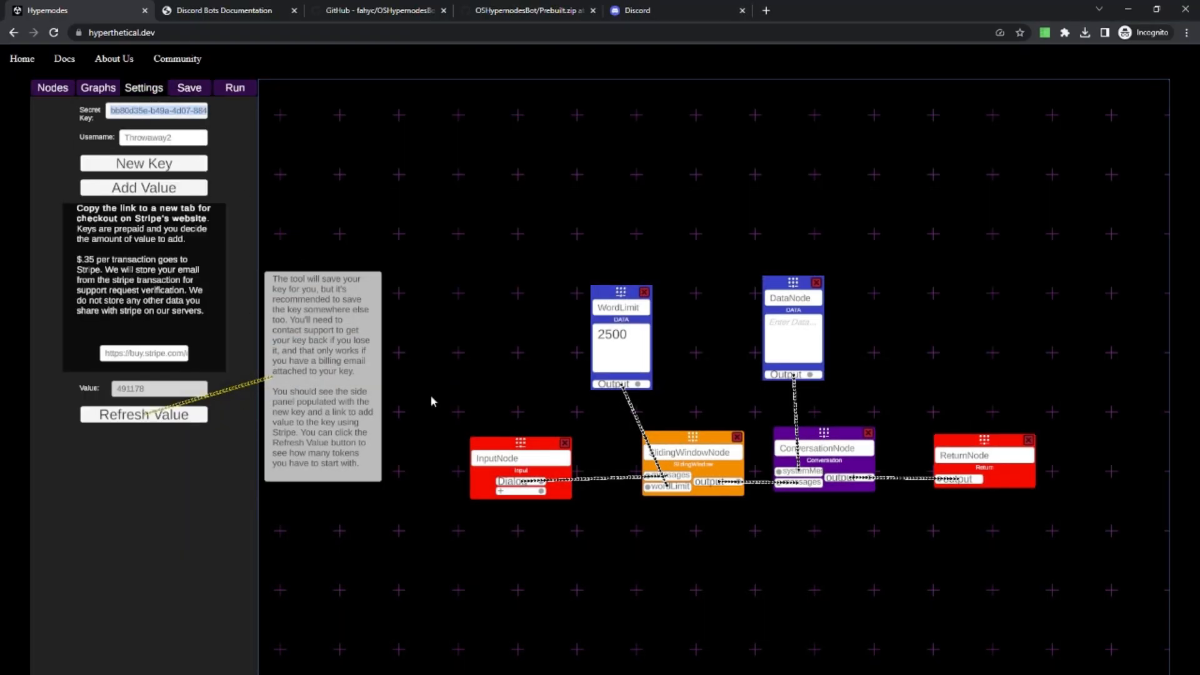
key("alt+Tab")
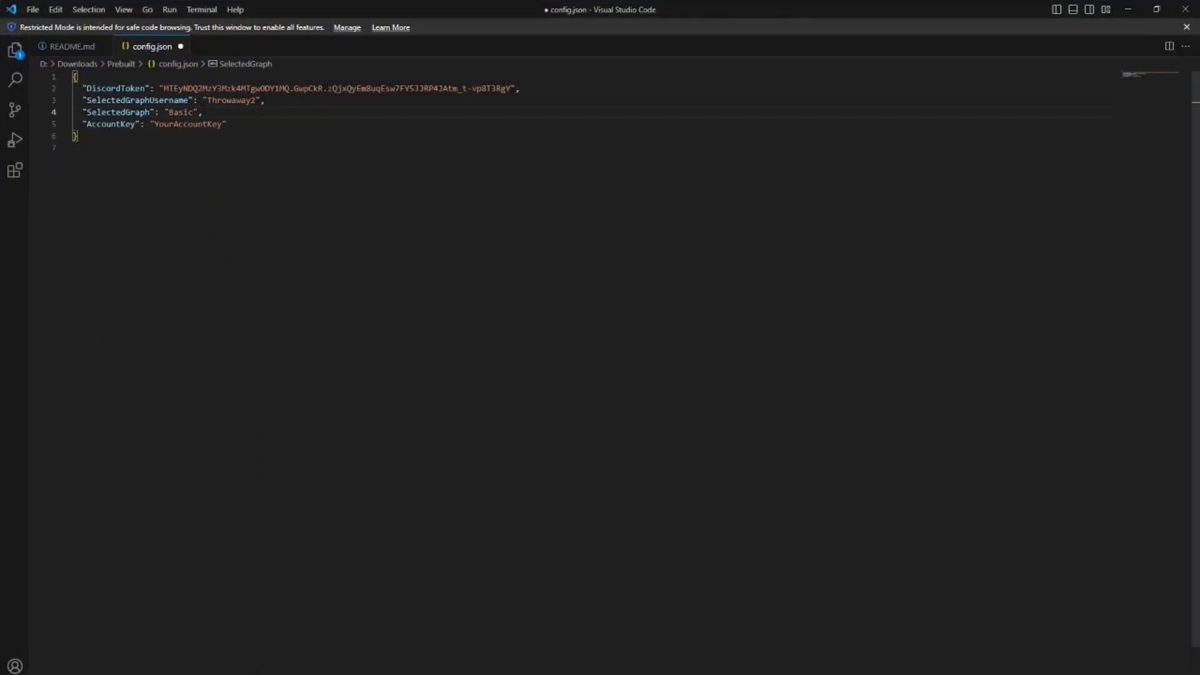
Paste the secret key as the AccountKey value in config.json and save the file
double_click(197, 123)
left_click(340, 181)
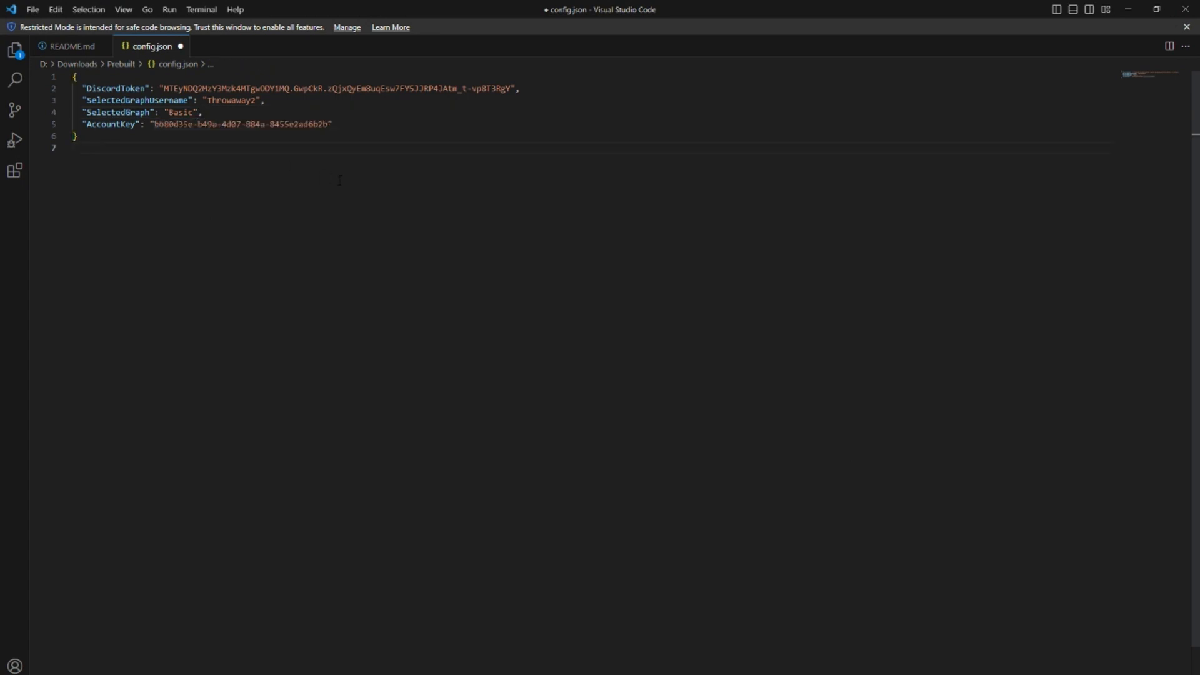
key("ctrl+s")
Run DiscordBot.exe from the Prebuilt folder, choosing to run it anyway past the SmartScreen warning
key("alt+Tab")
left_click(207, 674)
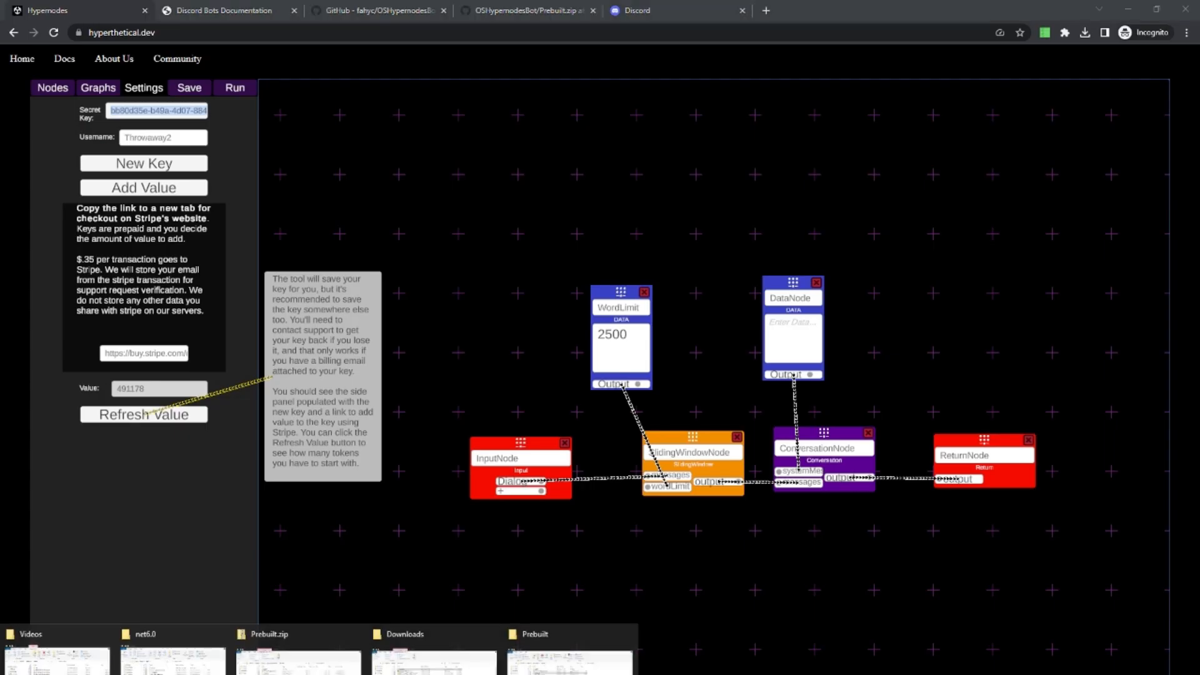
left_click(571, 653)
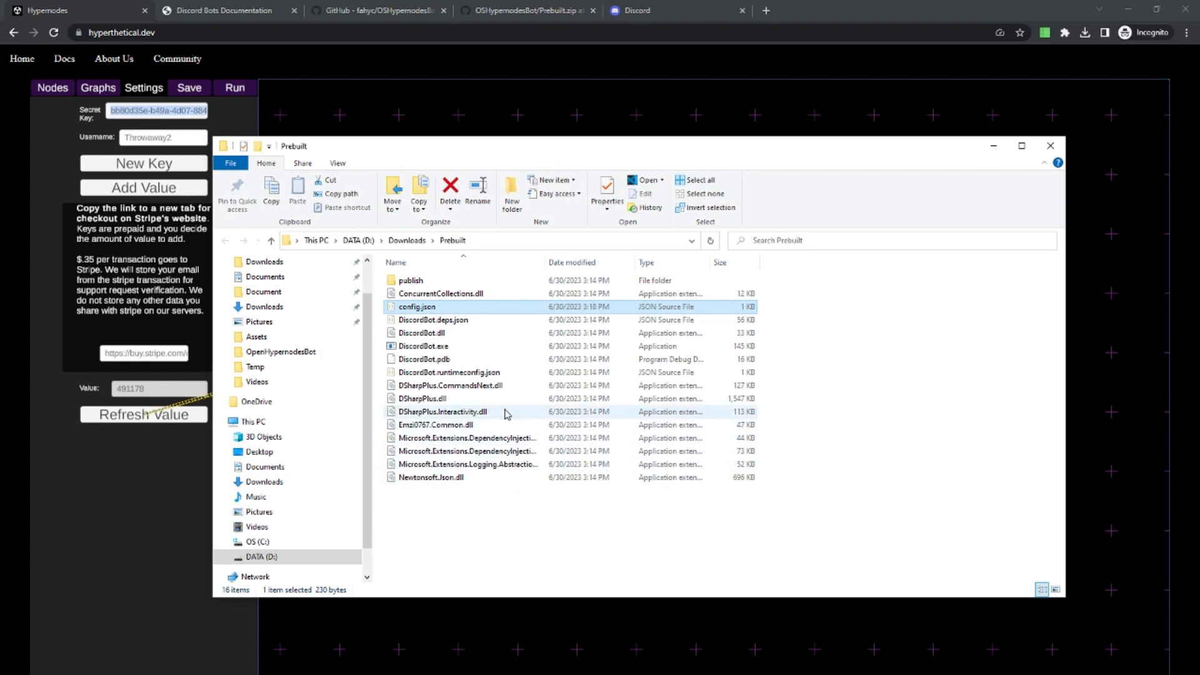
double_click(464, 350)
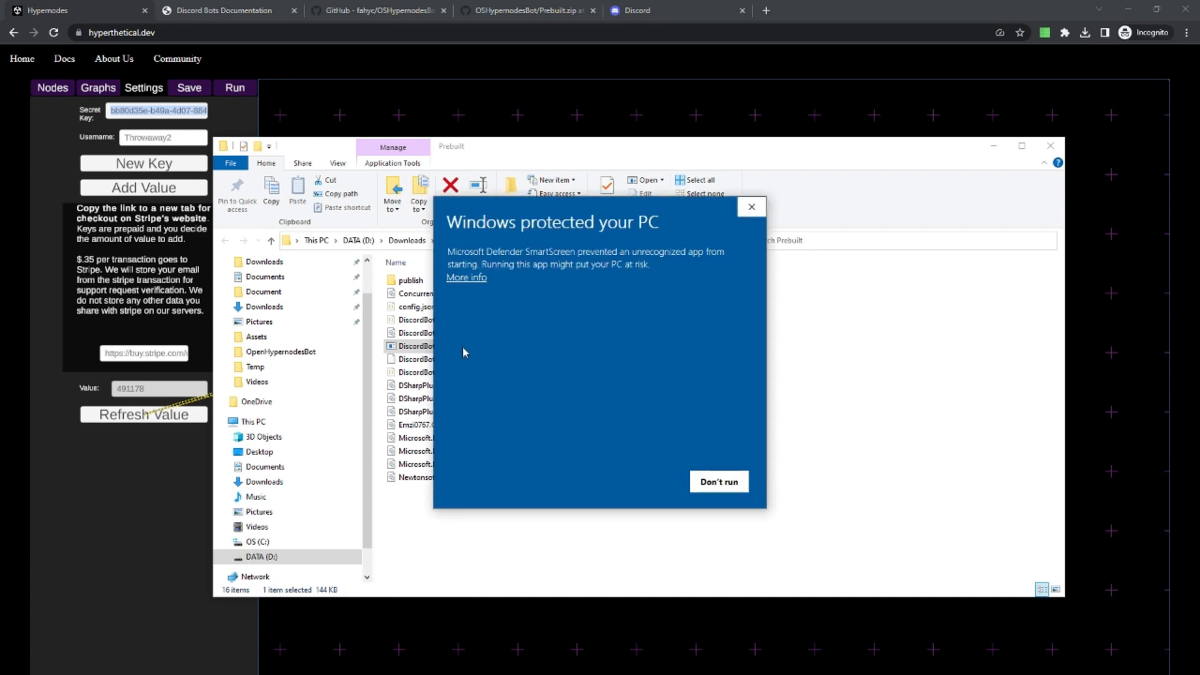
left_click(467, 277)
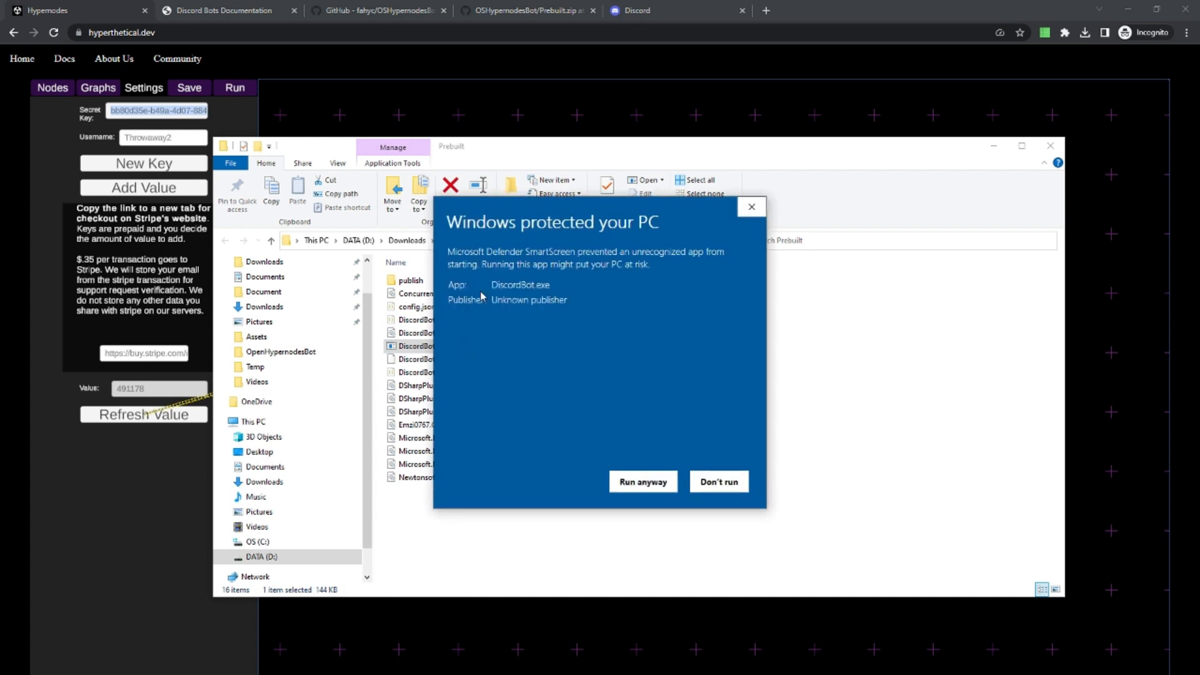
left_click(641, 482)
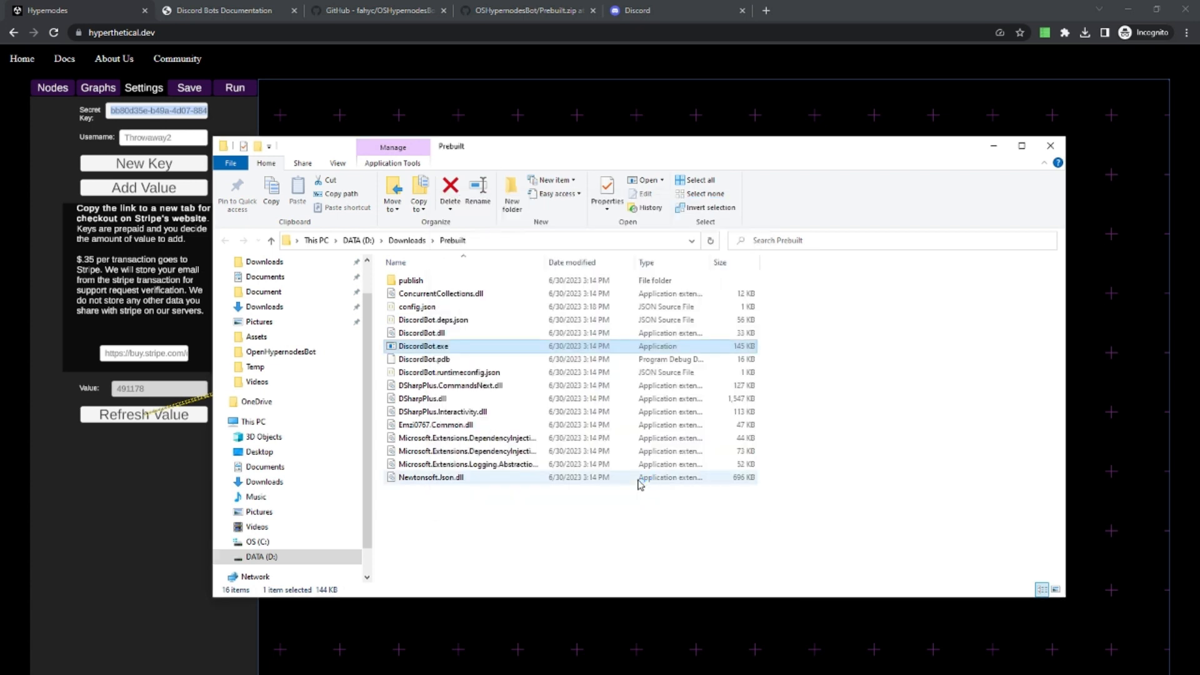
mouse_move(963, 55)
left_mouse_down()
mouse_move(976, 40)
mouse_move(995, 60)
mouse_move(984, 60)
left_mouse_up()
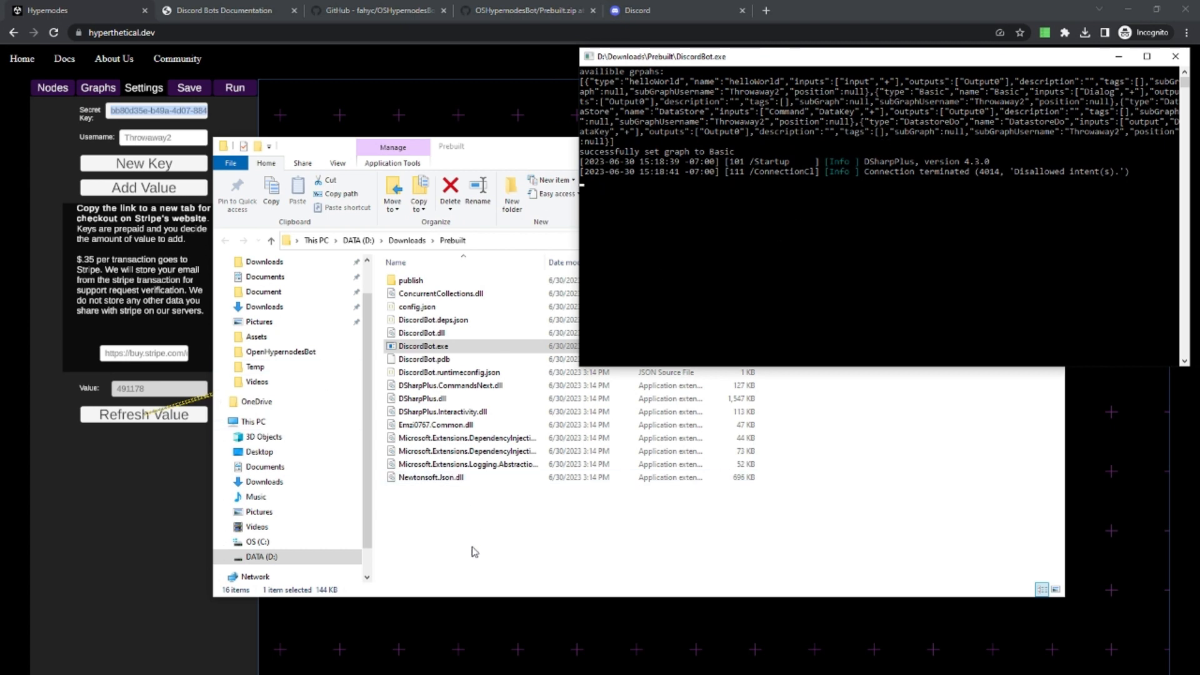
Enable the Message Content and Server Members privileged gateway intents for Demo Bot and save the changes
key("alt+Tab")
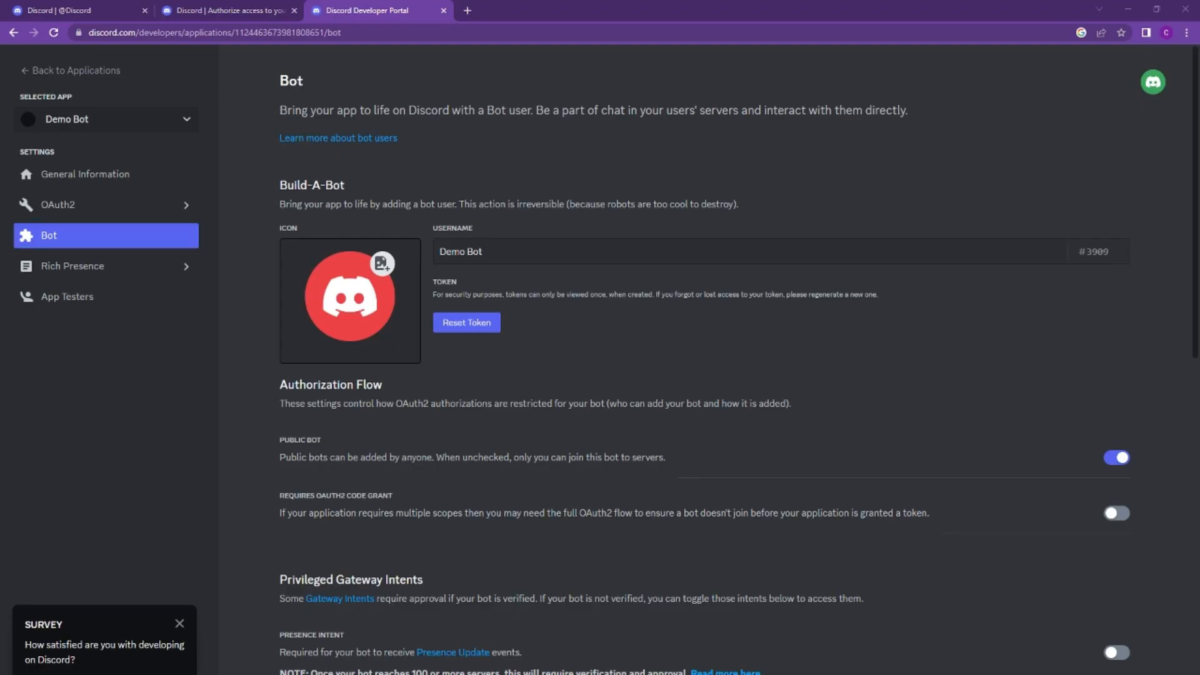
key("alt+Tab")
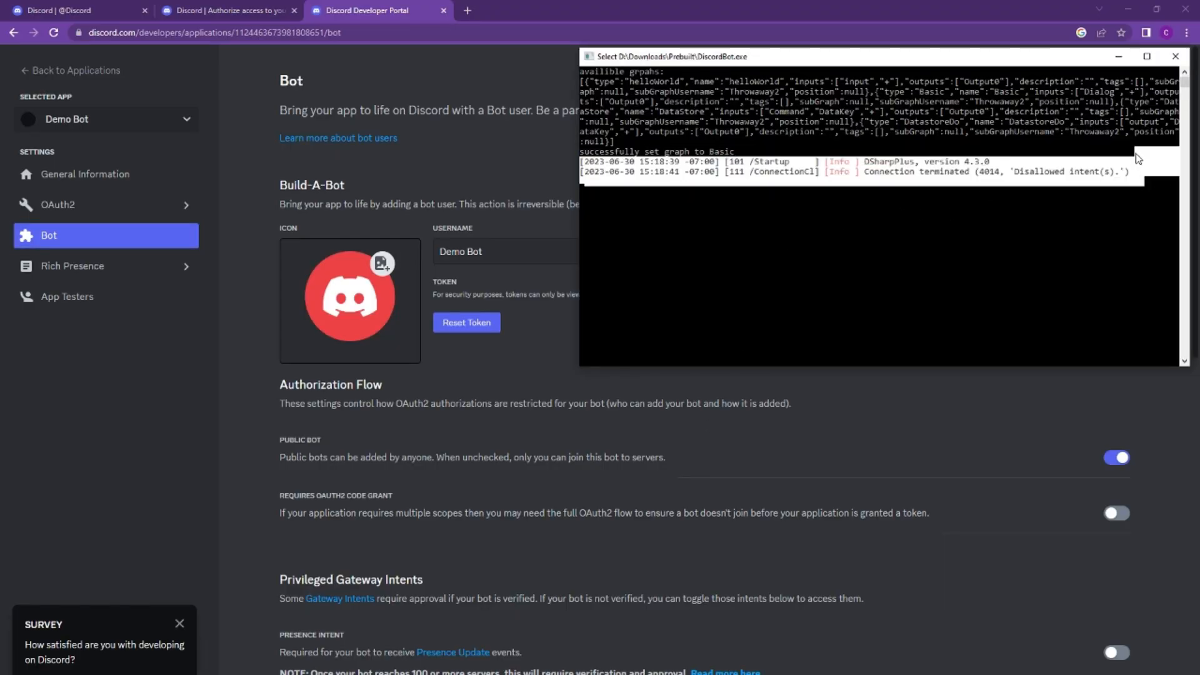
scroll(843, 407, "down", 5)
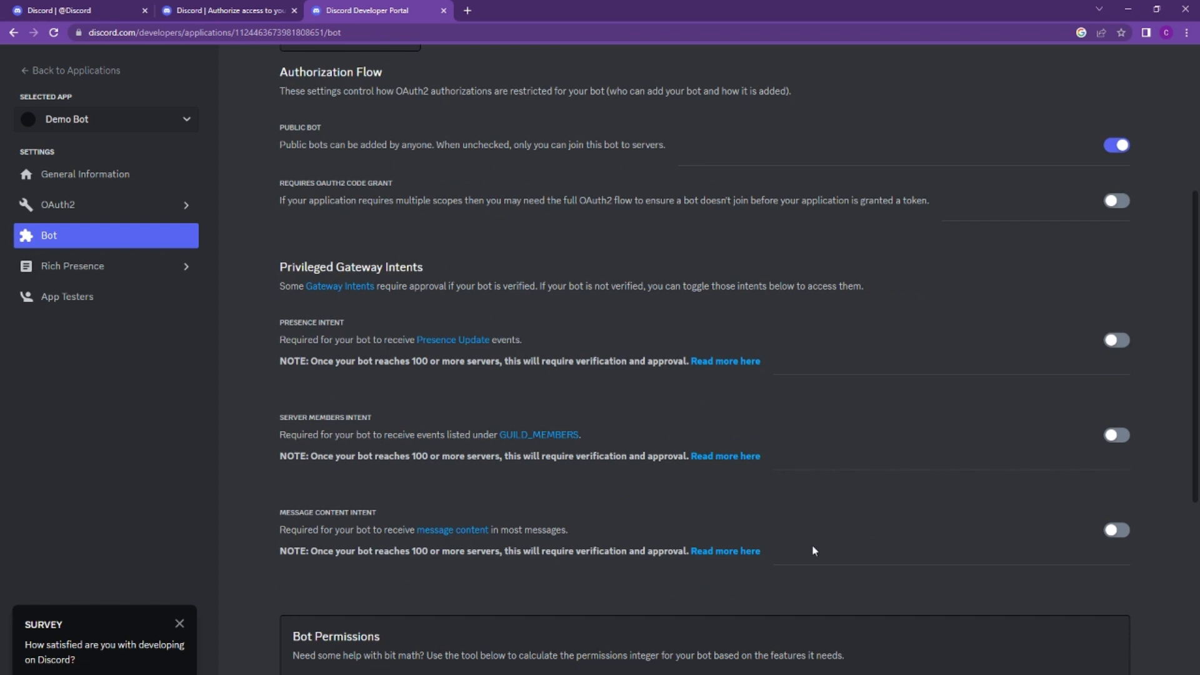
left_click(1108, 535)
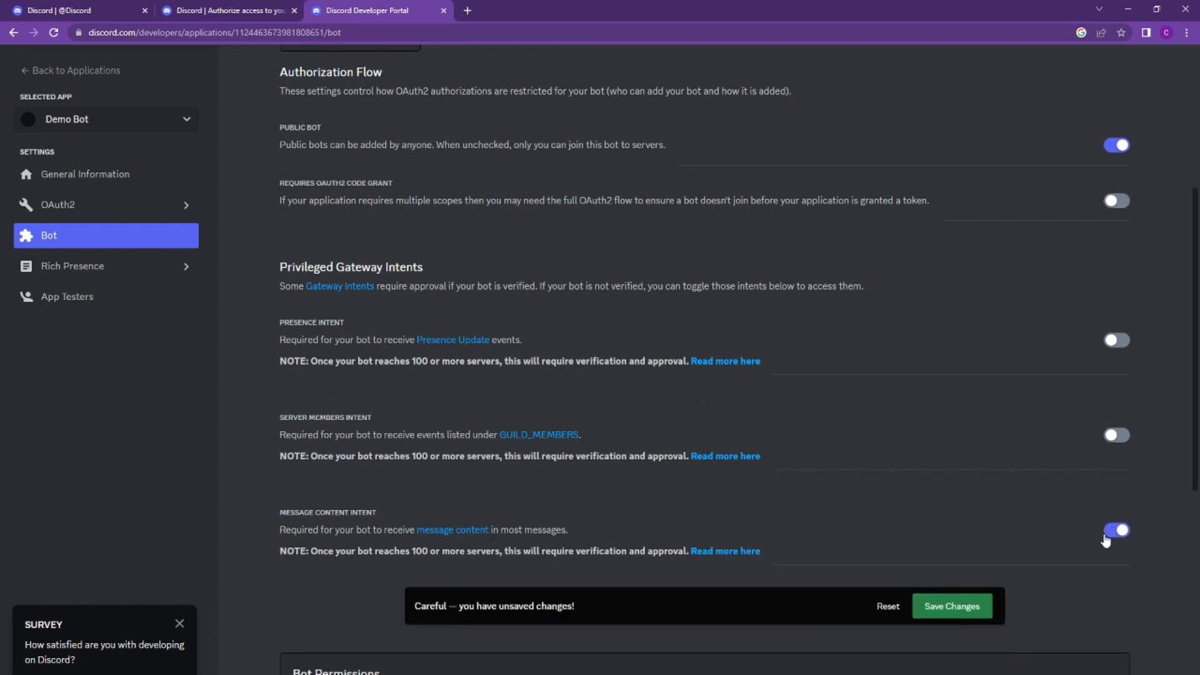
left_click(1117, 437)
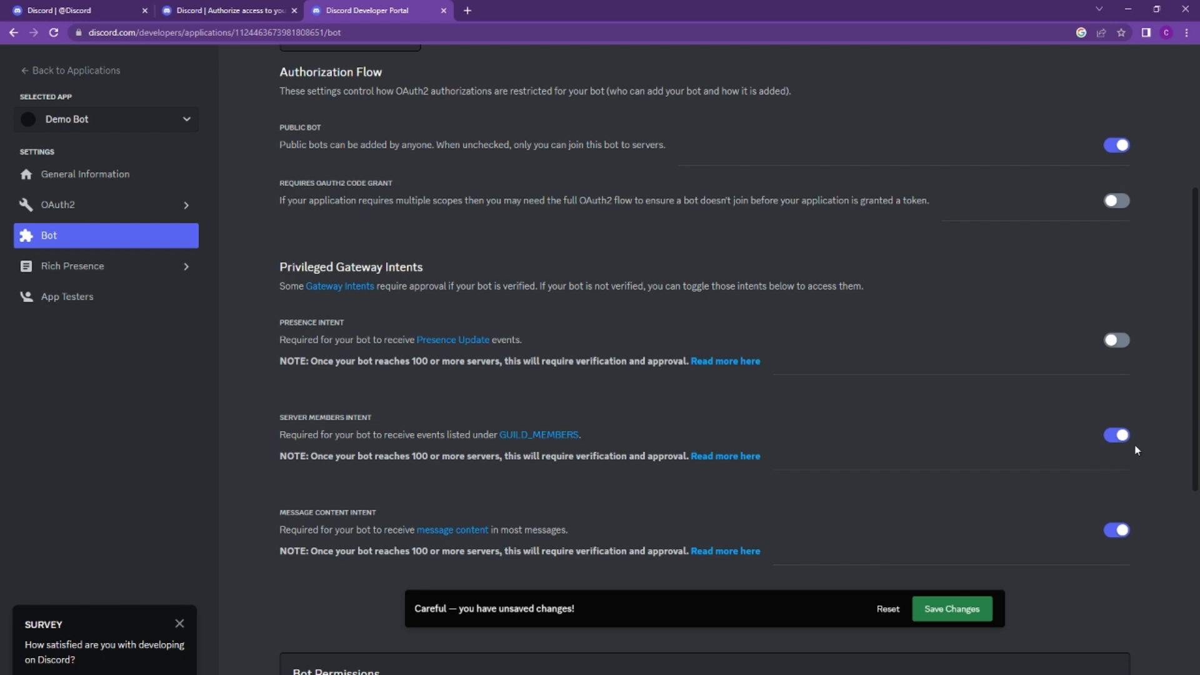
left_click(970, 612)
Close the running bot console and relaunch DiscordBot.exe from the Prebuilt folder
key("alt+Tab")
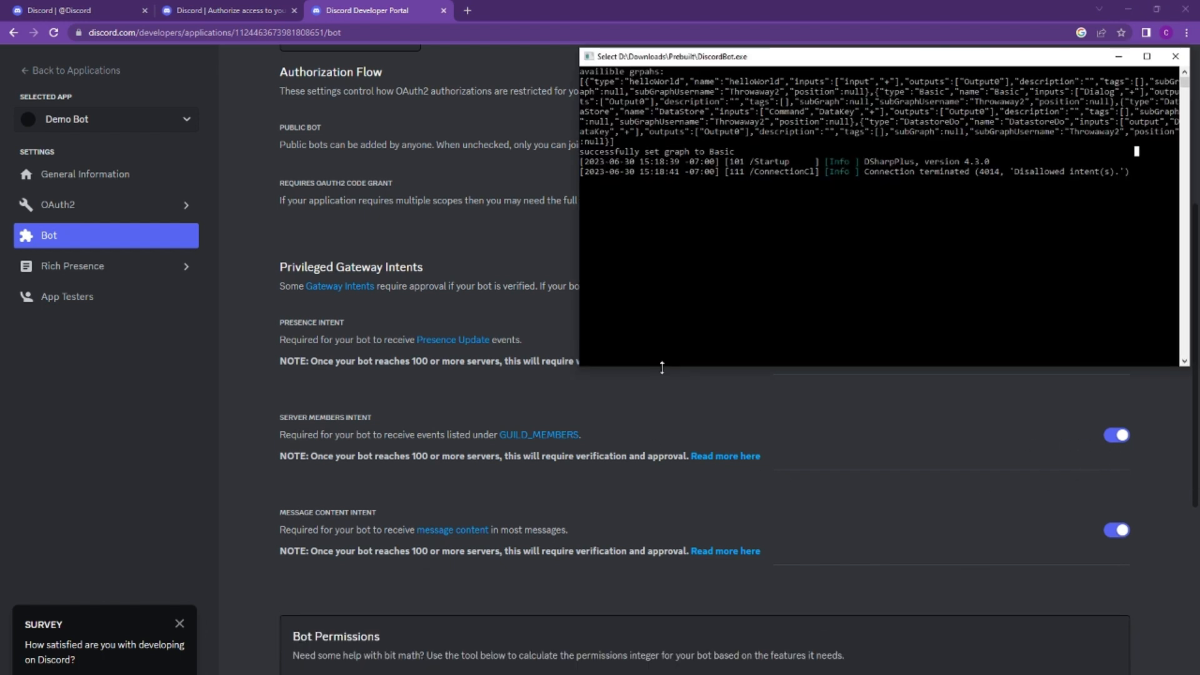
left_click(1170, 60)
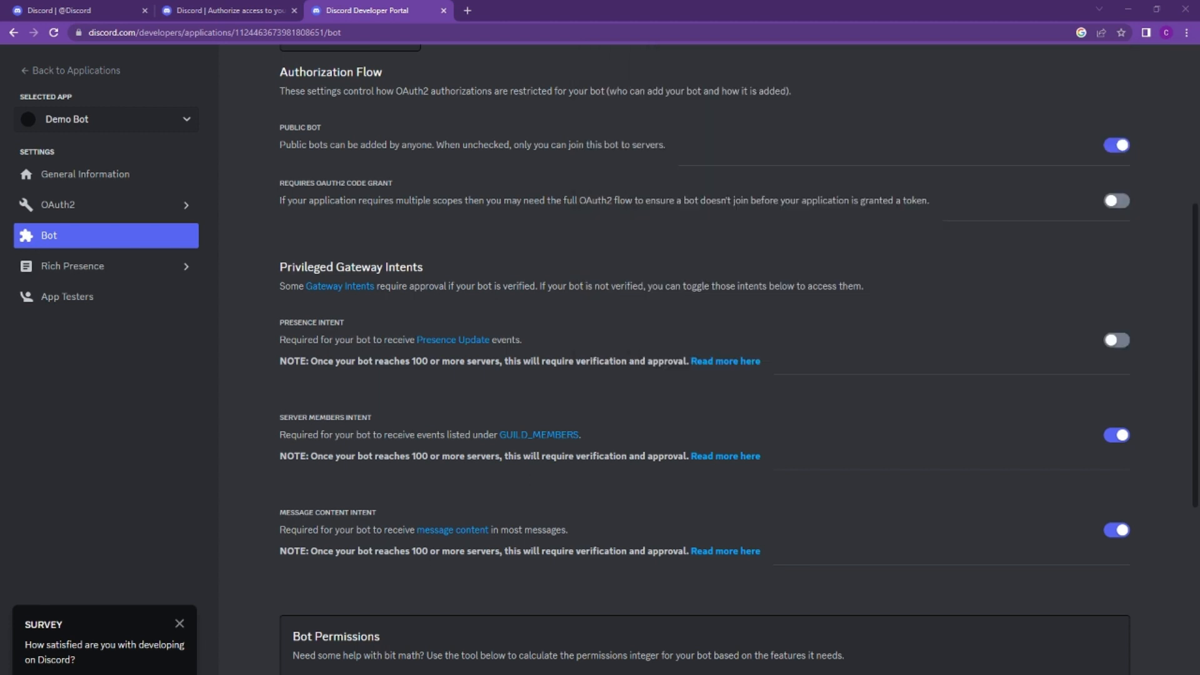
key("alt+Tab")
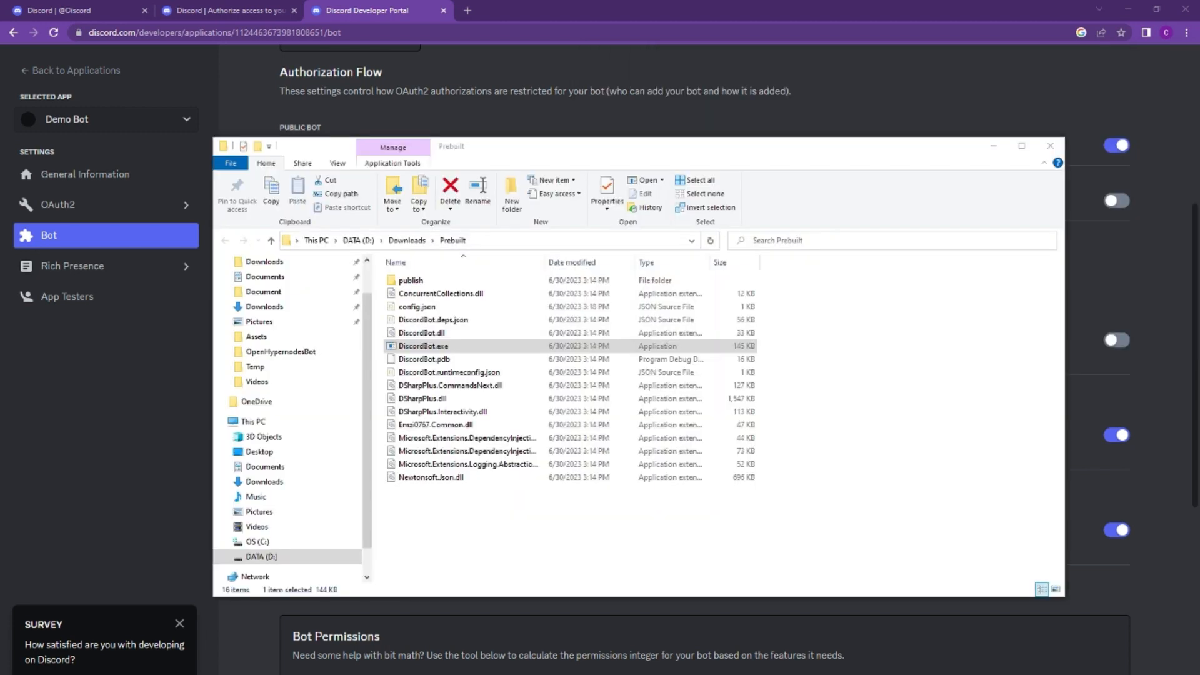
key("Return")
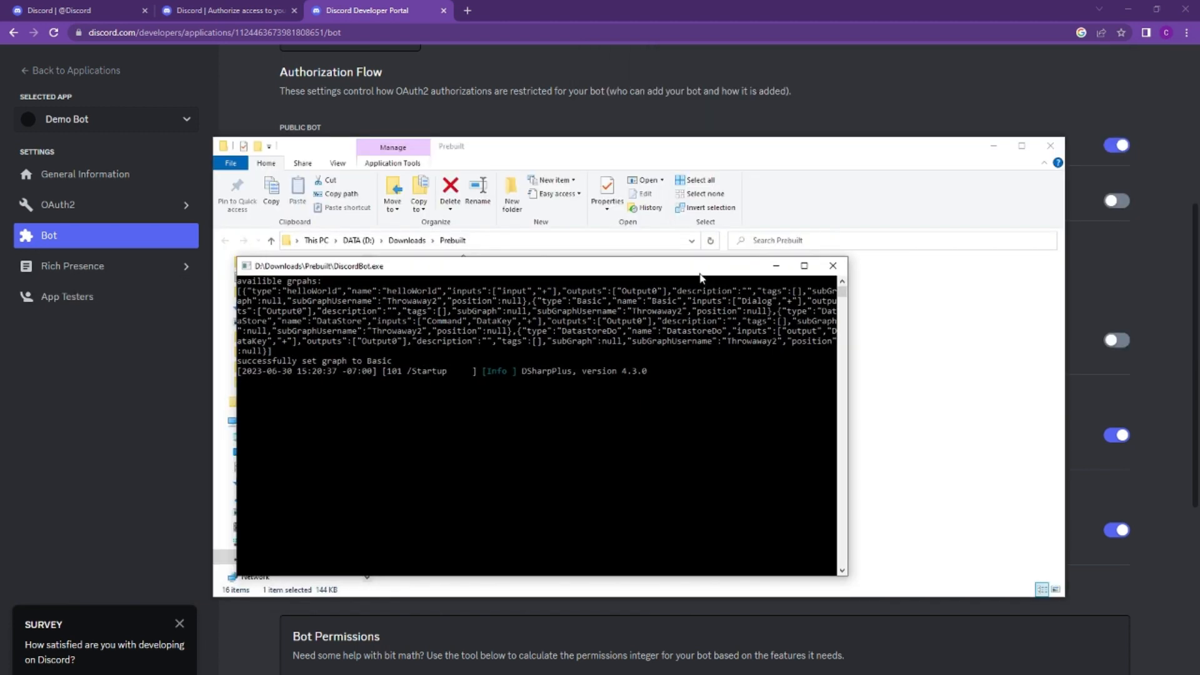
left_click(413, 355)
double_click(392, 362)
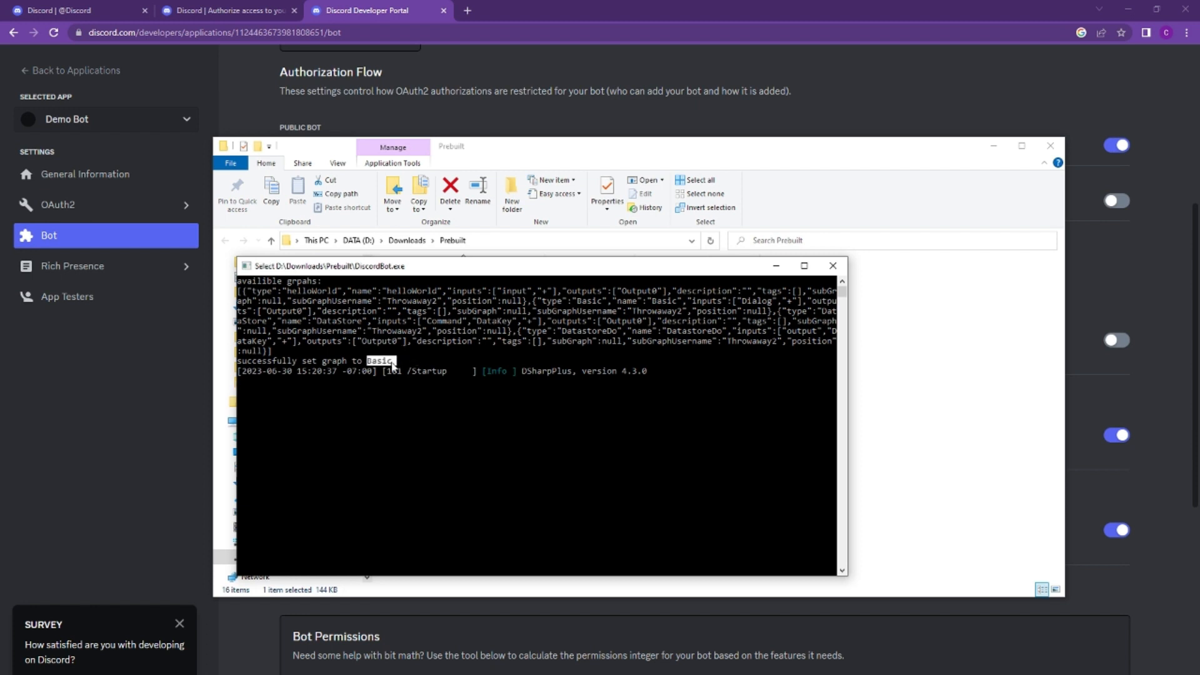
left_click(399, 410)
Open the OAuth2 URL Generator for Demo Bot and select the bot scope
left_click(124, 152)
left_click(59, 208)
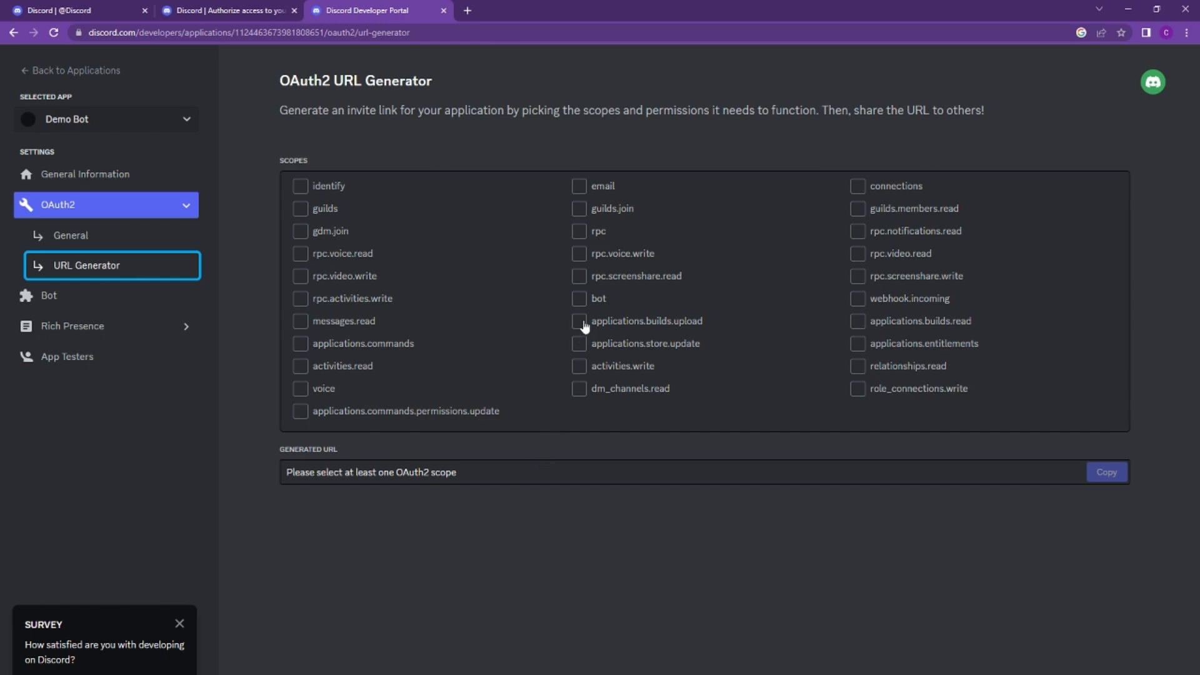
left_click(579, 299)
scroll(692, 400, "down", 4)
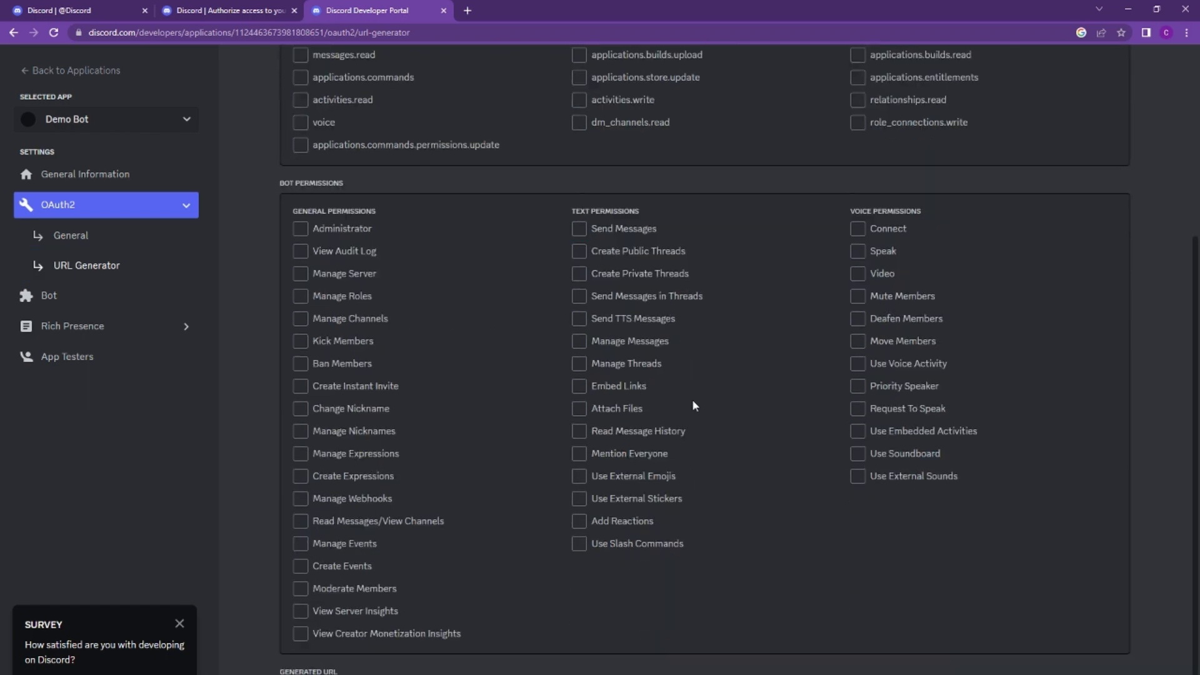
Tick every text permission from Send Messages through Use Slash Commands in the bot permissions
left_click(579, 222)
left_click(579, 245)
left_click(579, 267)
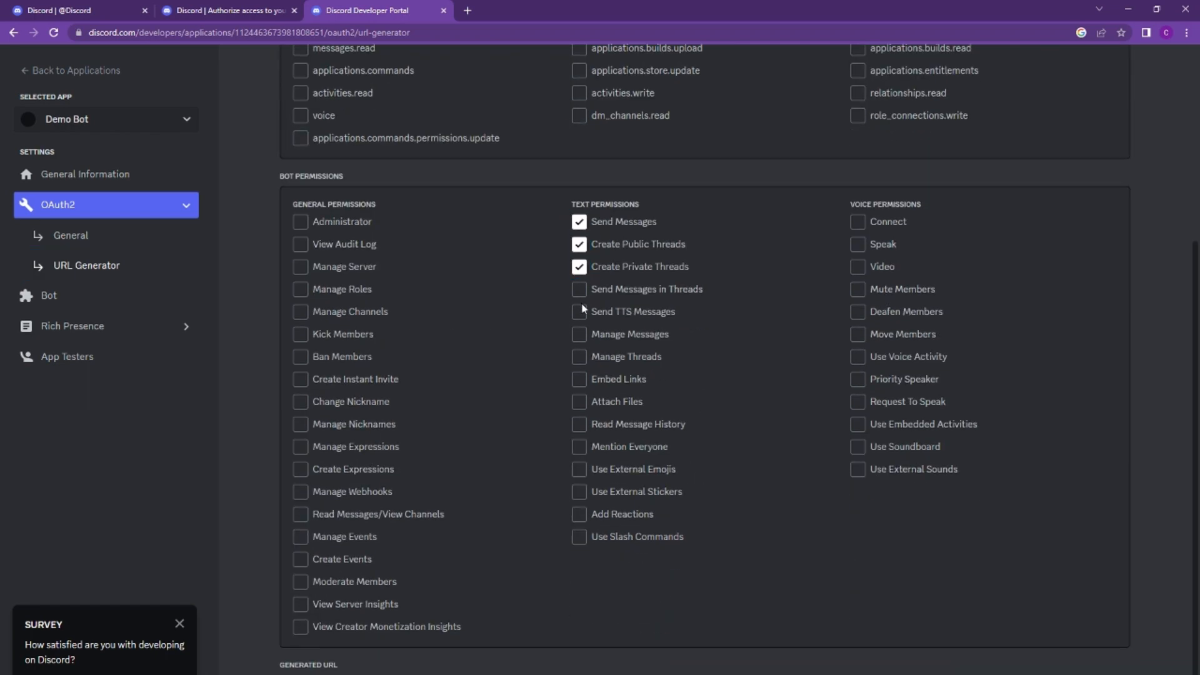
left_click(579, 290)
left_click(579, 312)
left_click(579, 334)
left_click(579, 357)
left_click(579, 379)
left_click(579, 402)
left_click(579, 424)
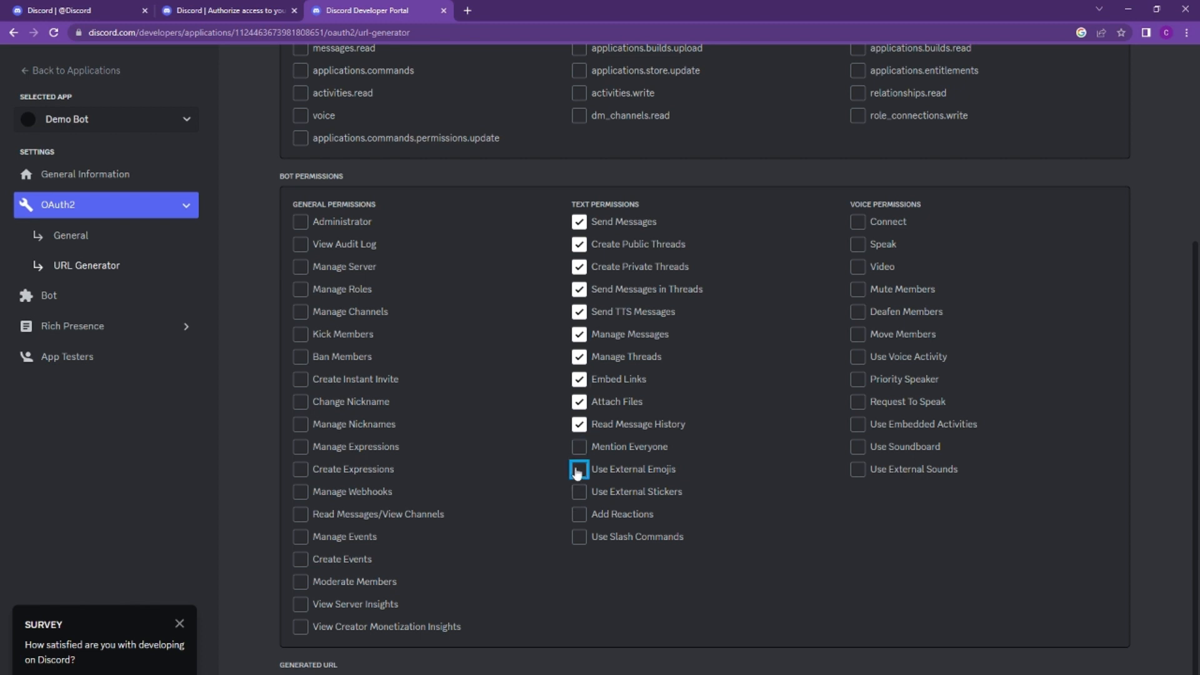
left_click(578, 447)
left_click(579, 470)
left_click(579, 492)
left_click(579, 514)
left_click(579, 537)
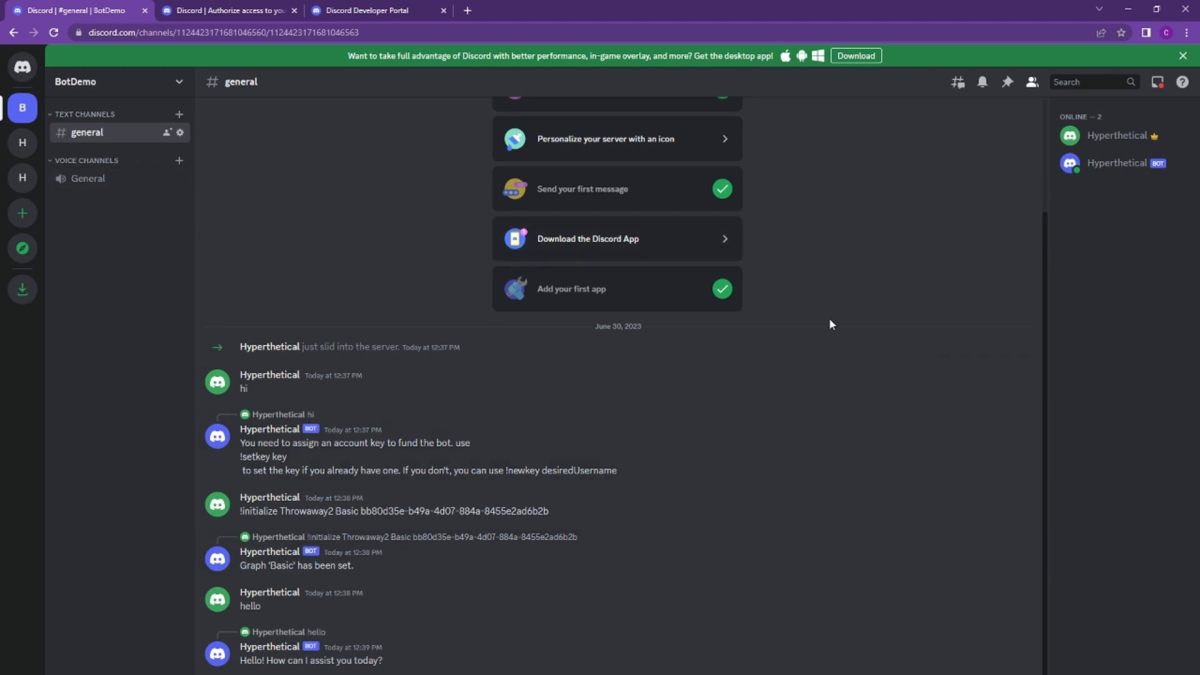
Open the generated invite URL in a new browser tab
left_click(468, 10)
key("ctrl+v")
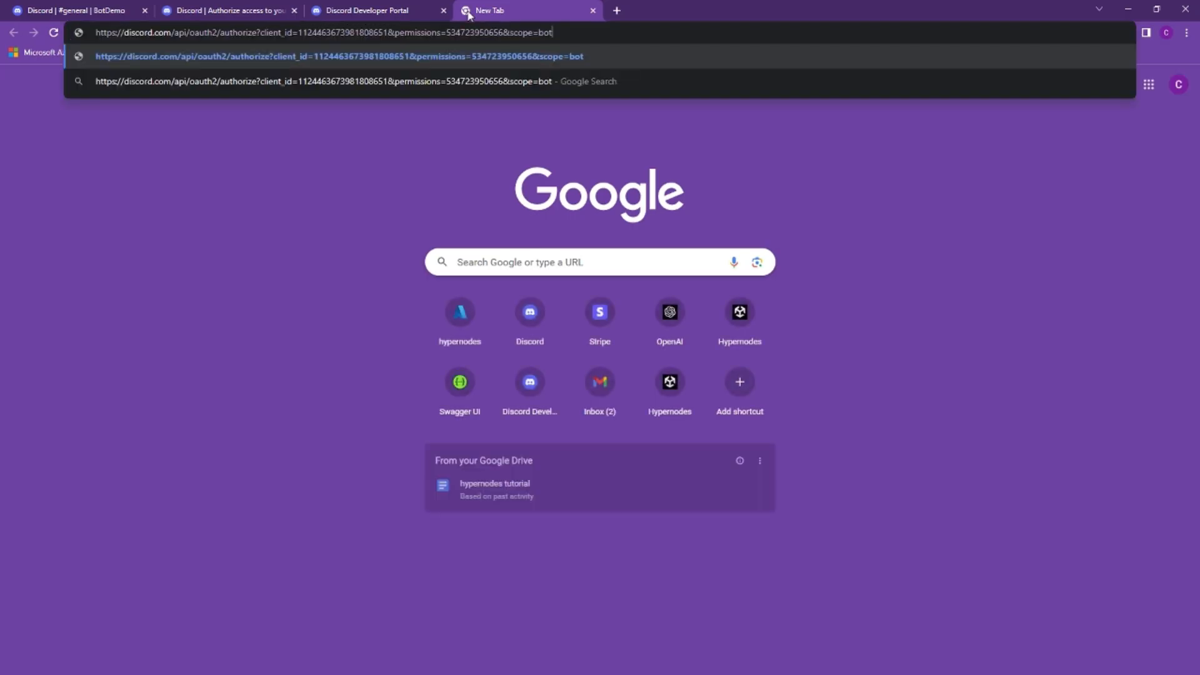
key("Return")
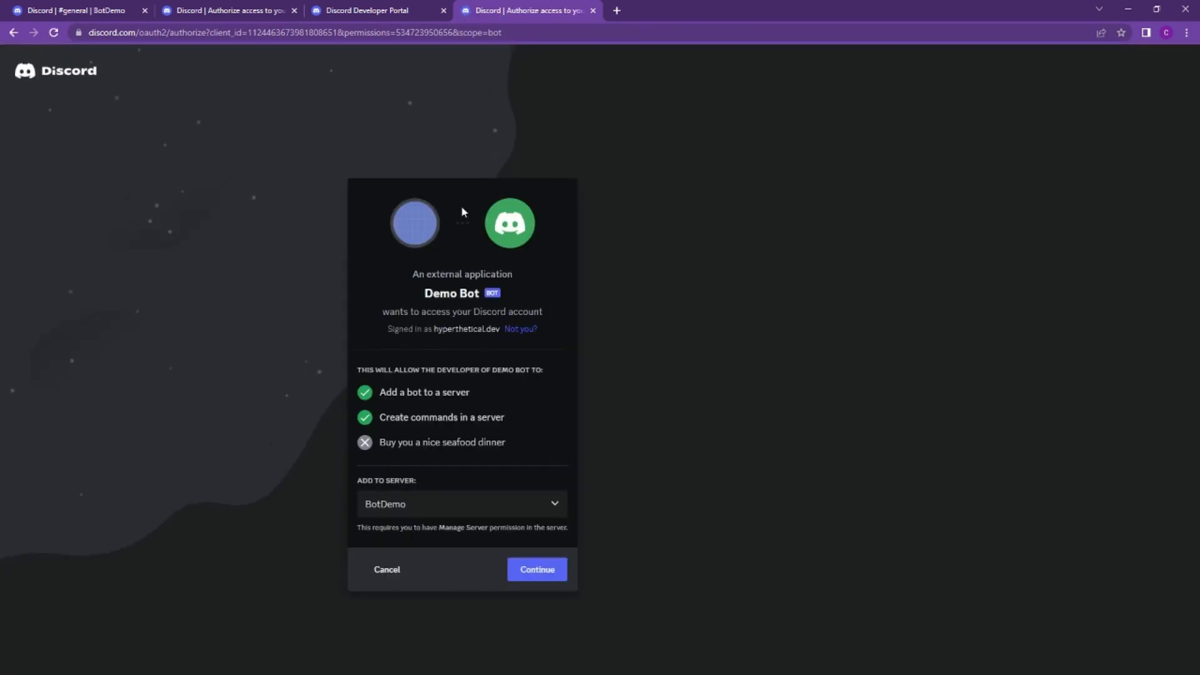
Add Demo Bot to the BotDemo server and authorize the requested permissions
left_click(447, 510)
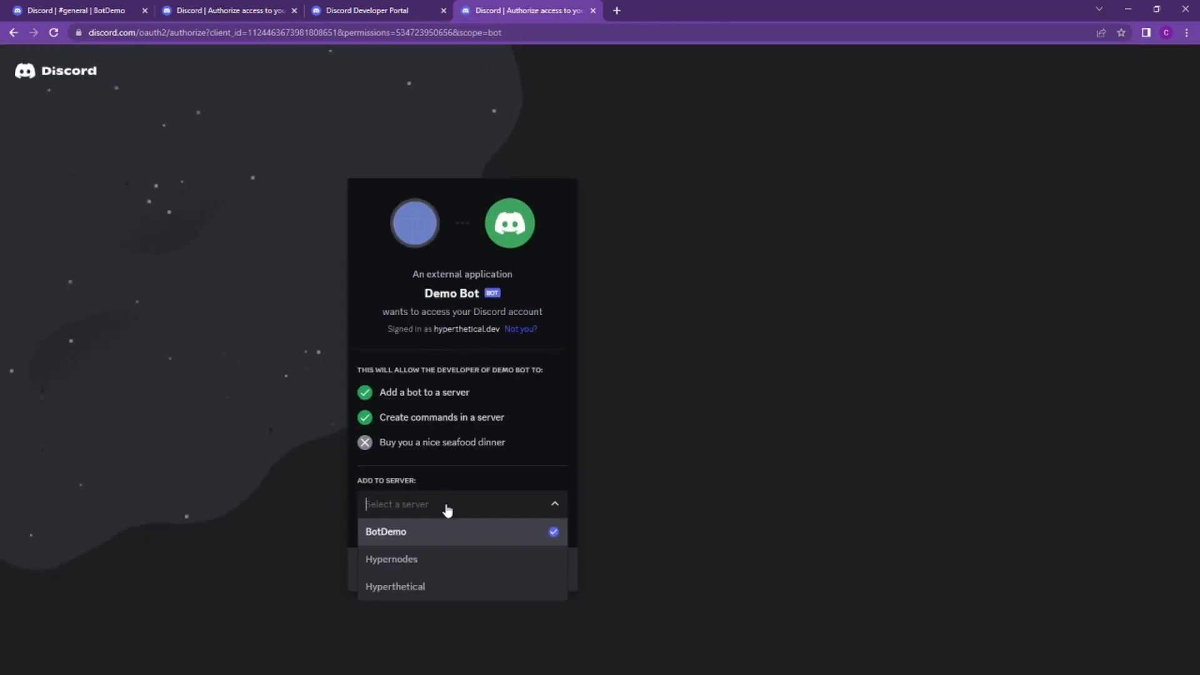
left_click(554, 506)
left_click(538, 571)
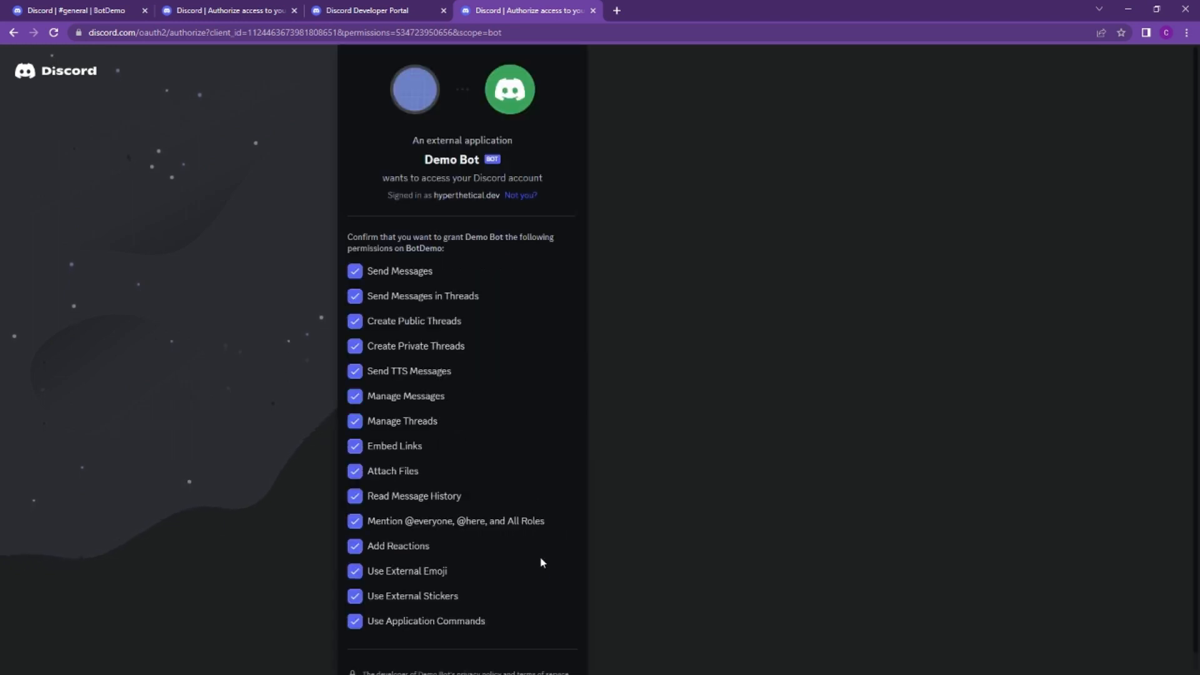
scroll(501, 431, "down", 3)
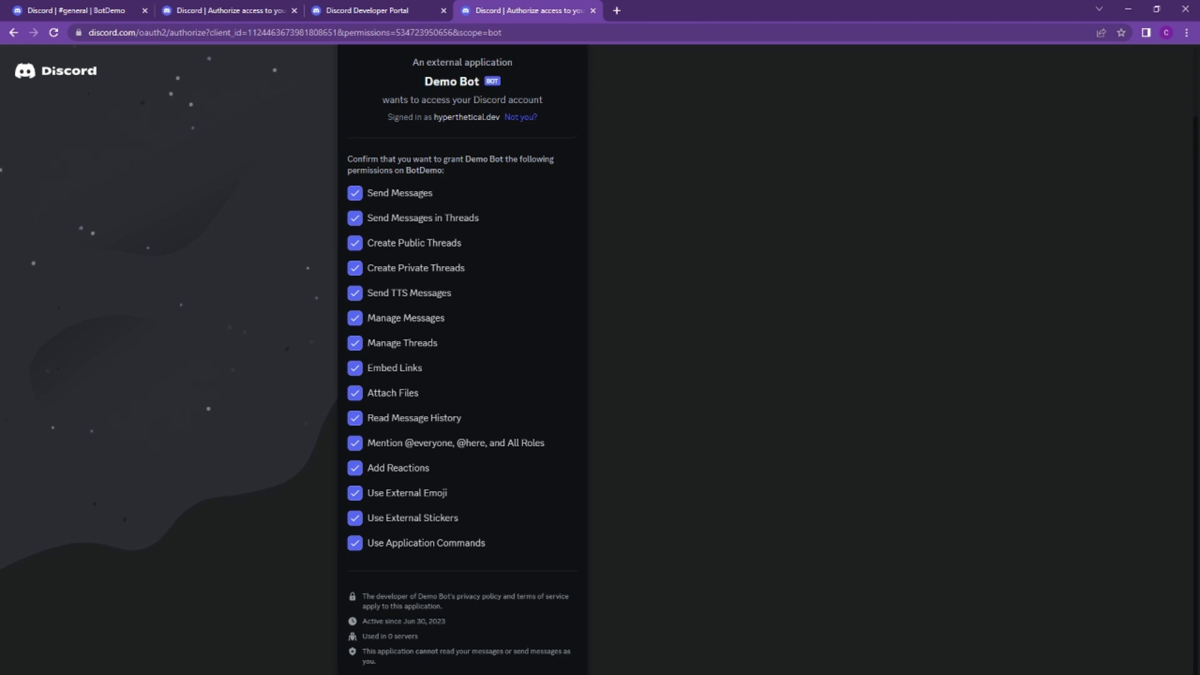
left_click(548, 674)
left_click(532, 453)
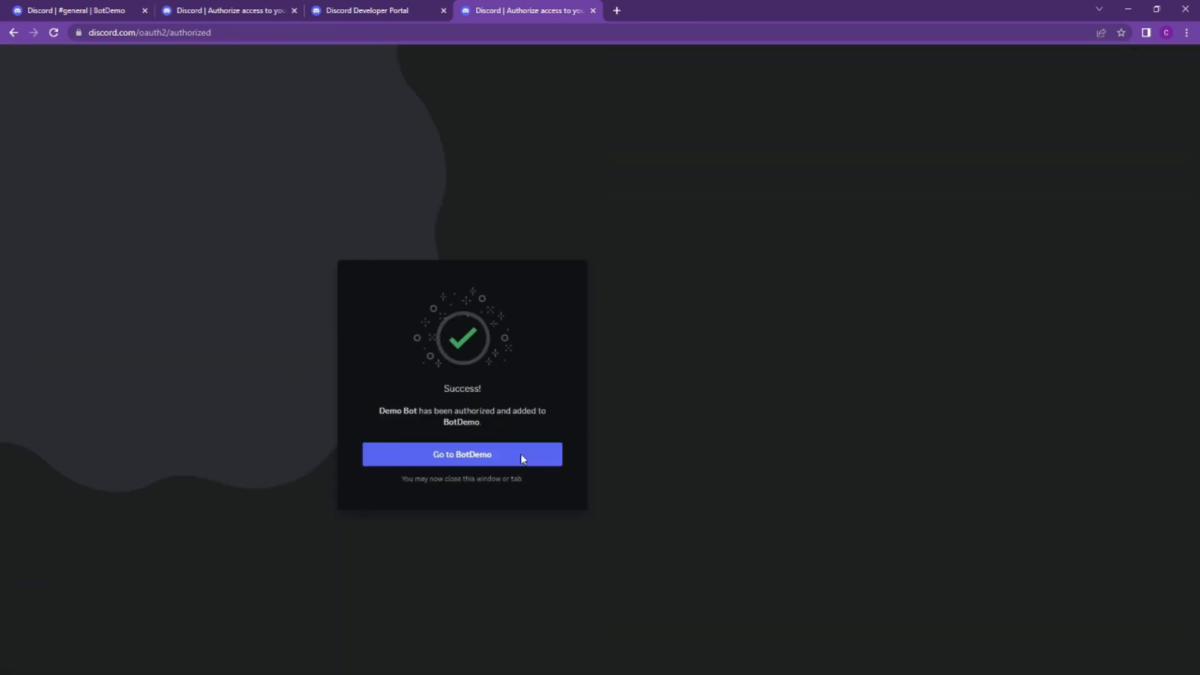
Send the message hi in the BotDemo server's general channel
left_click(95, 7)
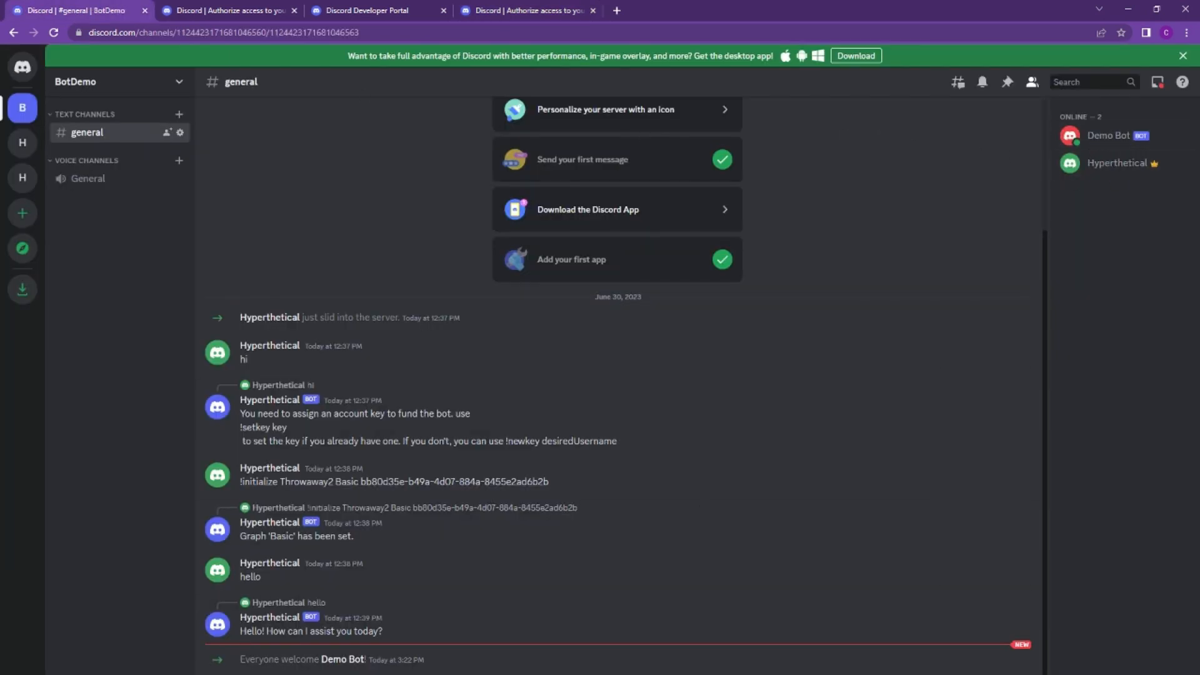
type("hi")
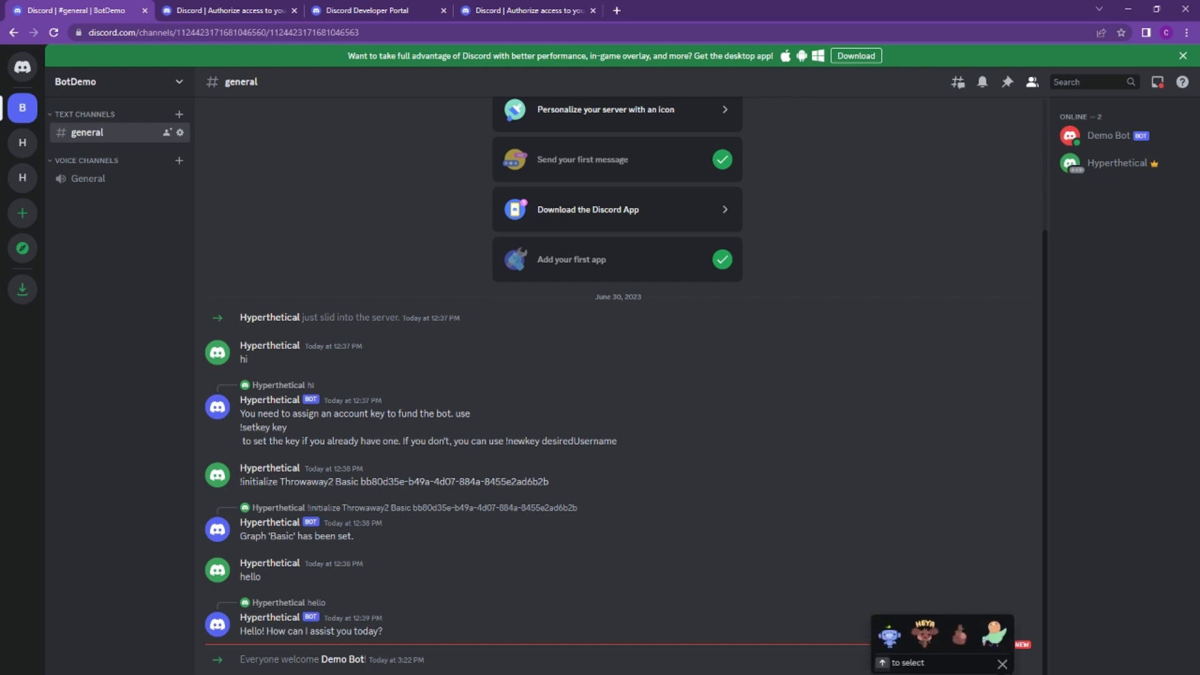
key("Return")
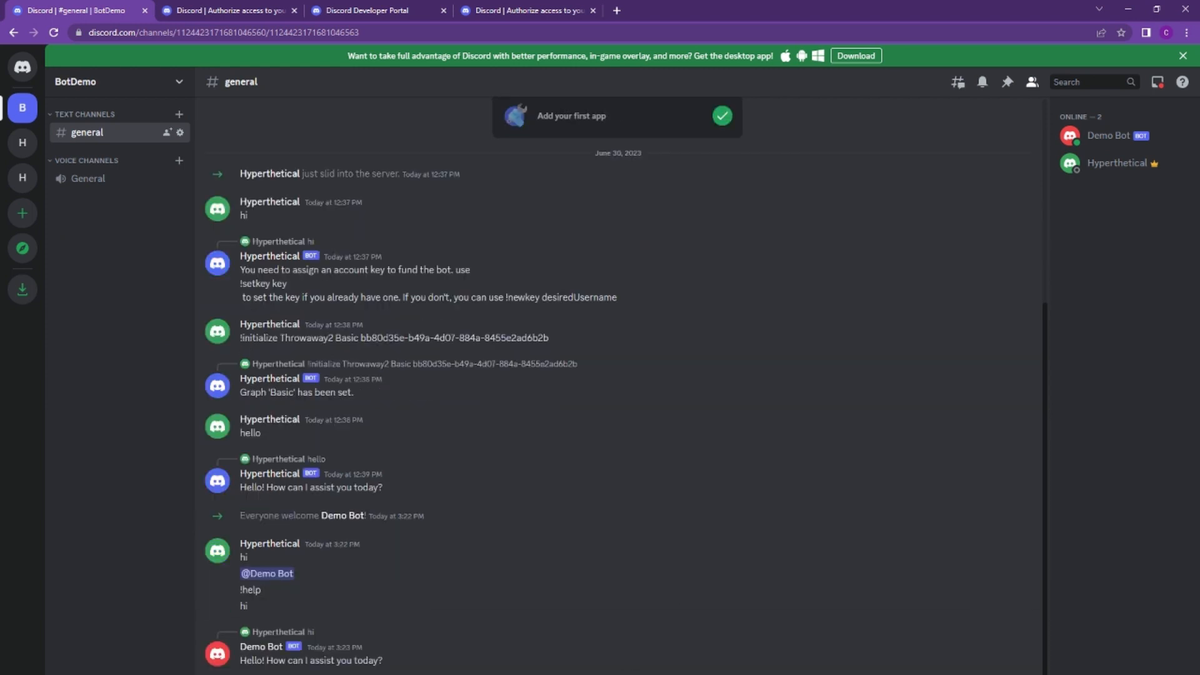
Check the bot console's log of the received message and response
key("alt+Tab")
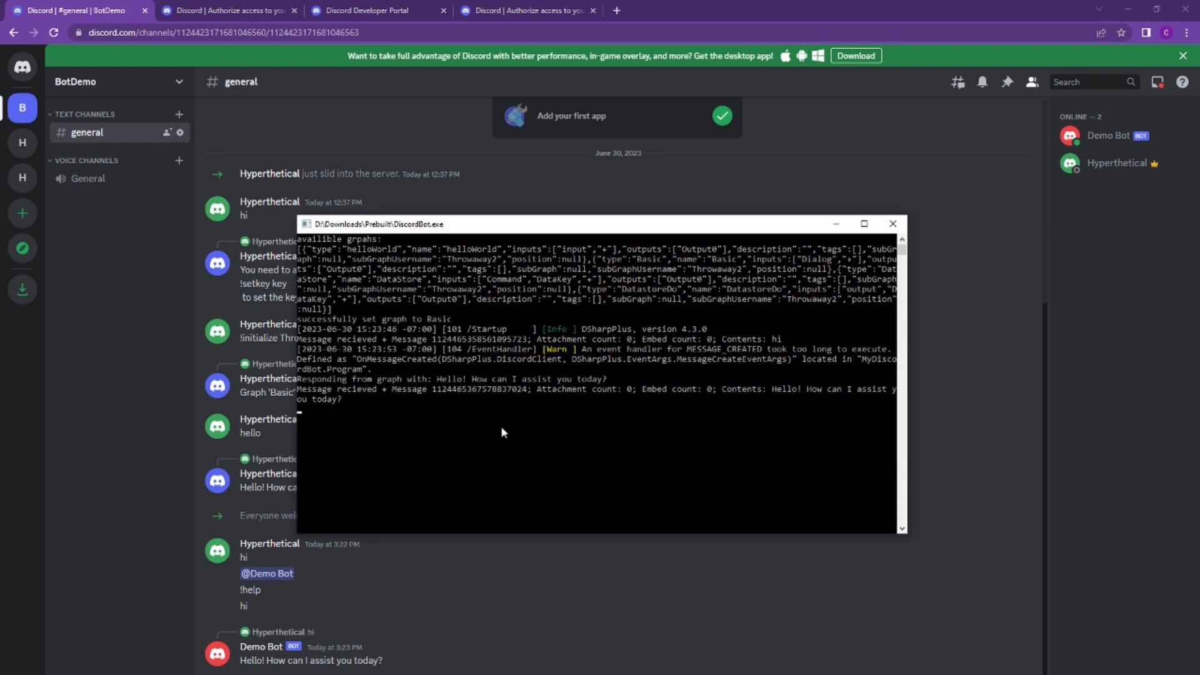
left_click_drag(502, 427, 509, 351)
left_click(509, 358)
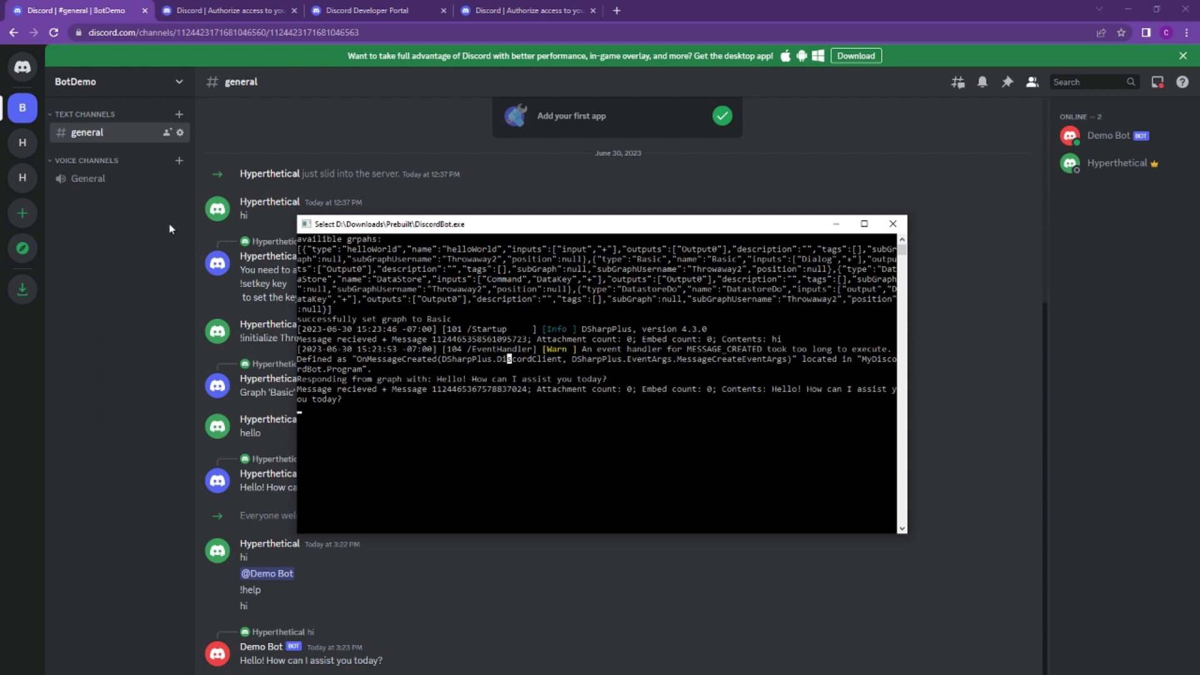
Open the Create Channel dialog for a new text channel in BotDemo
left_click(179, 115)
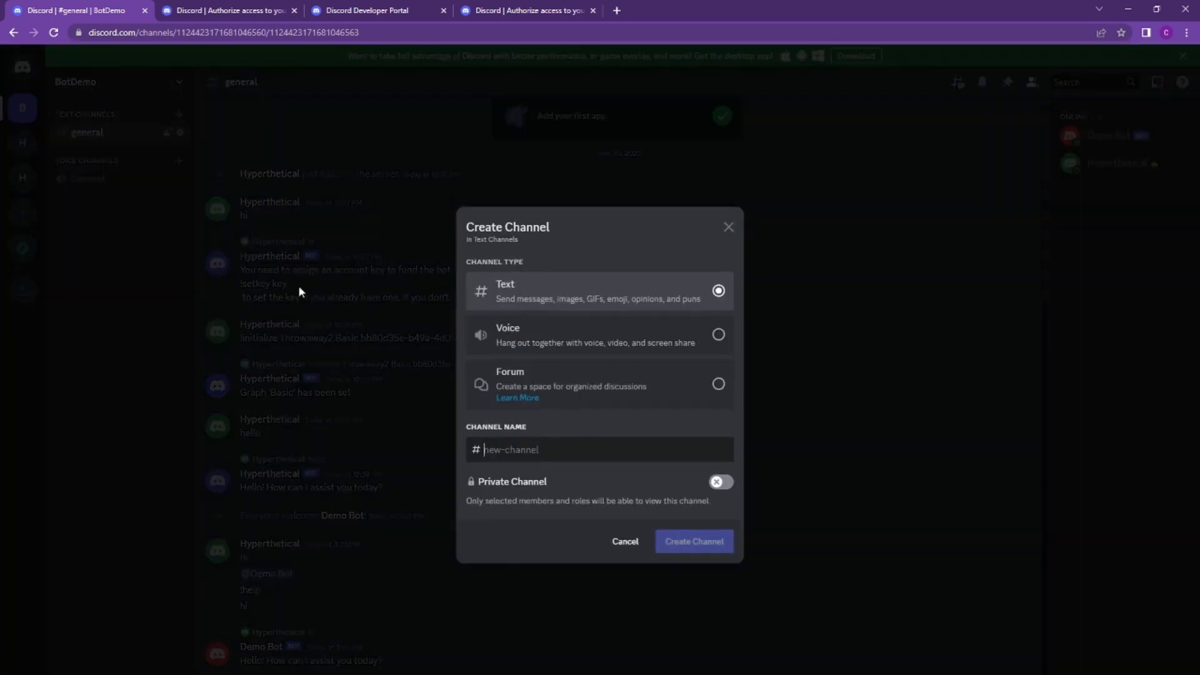